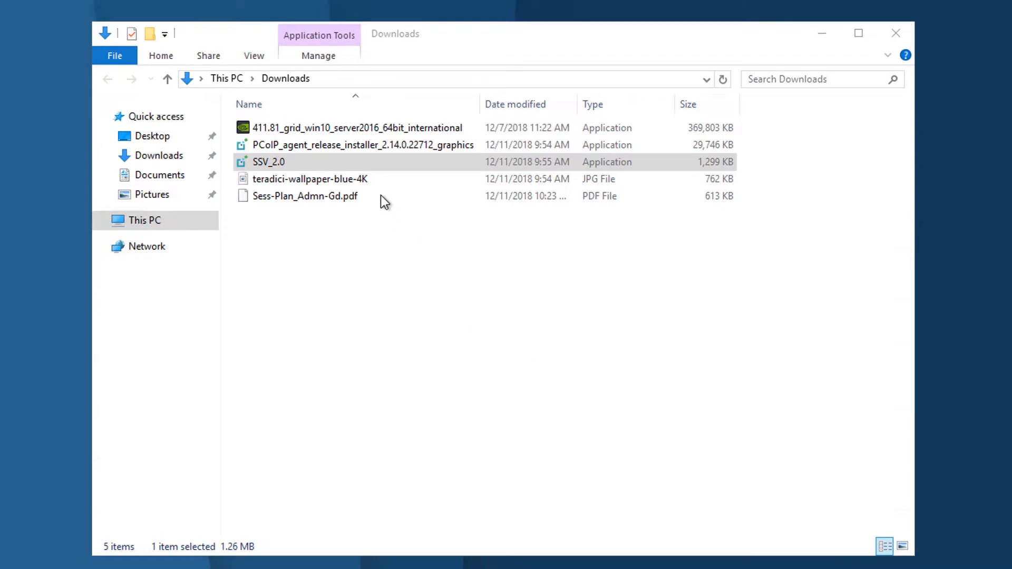
Step: Launch the PCoIP_agent_release_installer_2.14.0.22712_graphics installer from Downloads and allow it to run
left_click(372, 146)
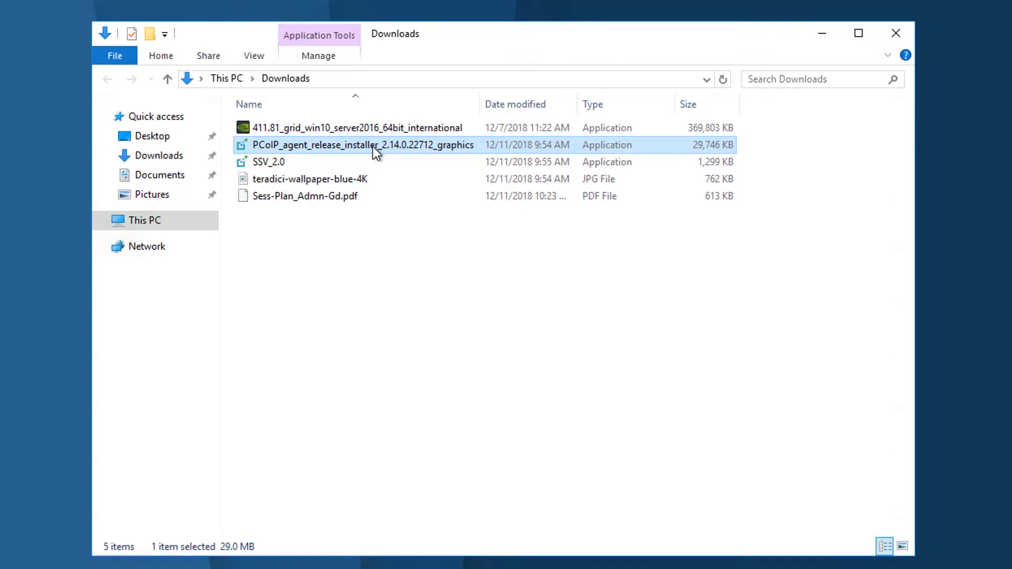
double_click(372, 146)
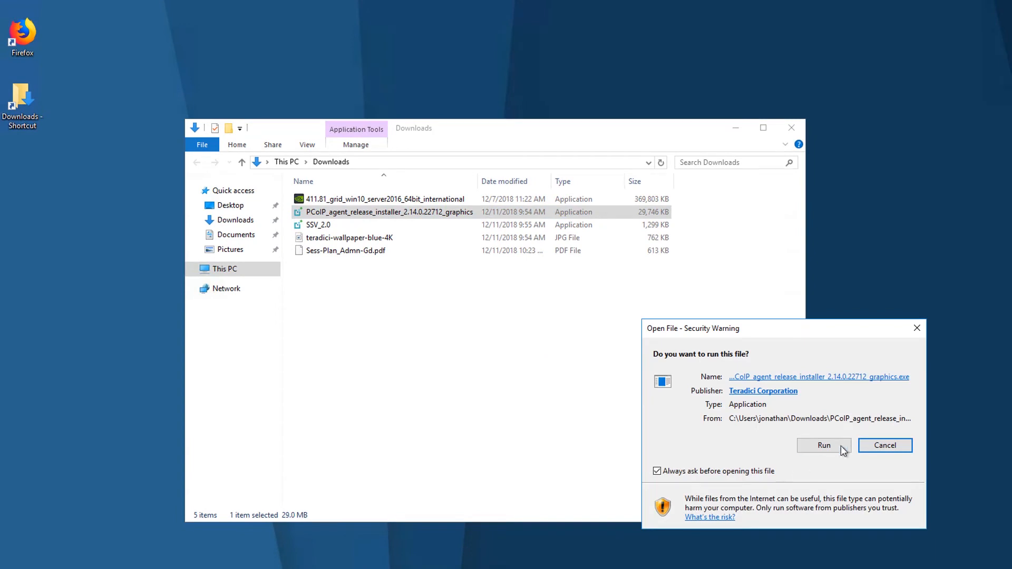
left_click(823, 446)
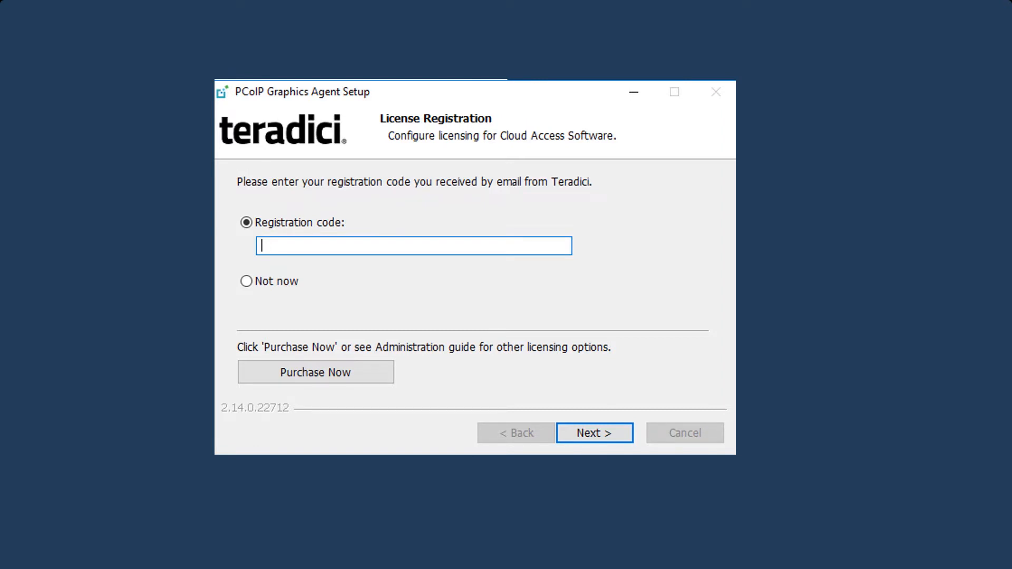
Step: Paste the Teradici registration code and register the license without using a proxy server
right_click(395, 248)
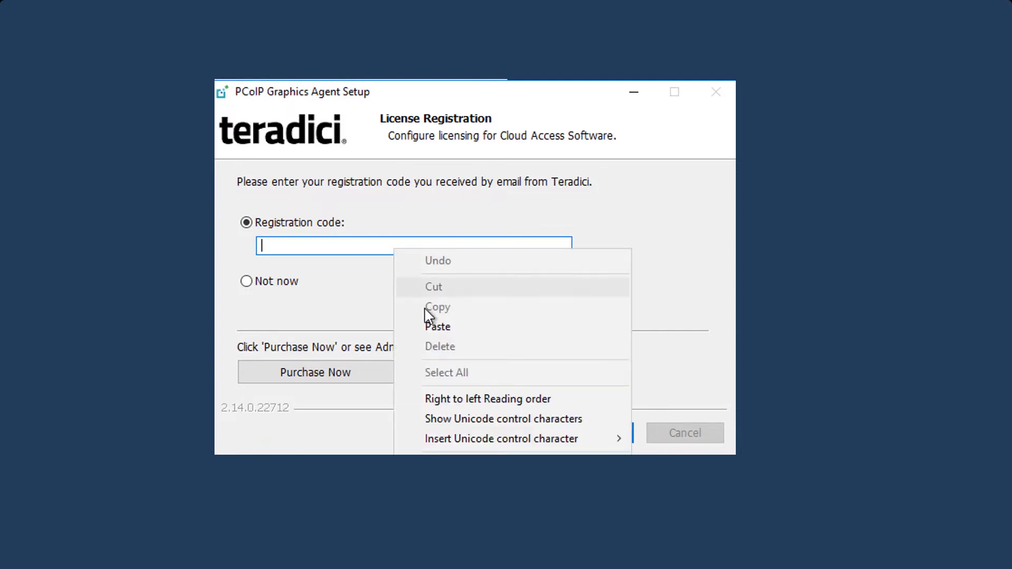
left_click(430, 325)
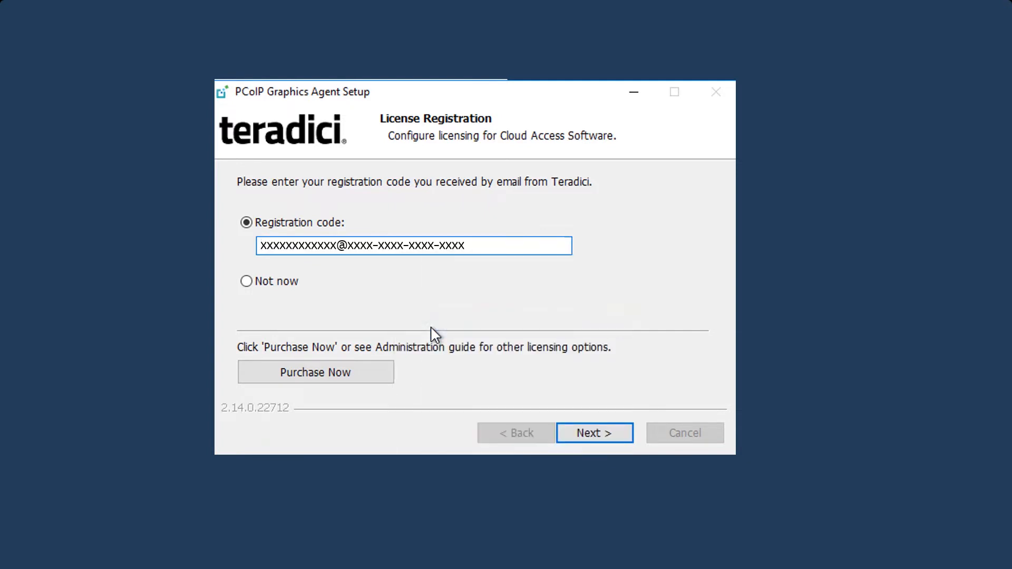
left_click(579, 434)
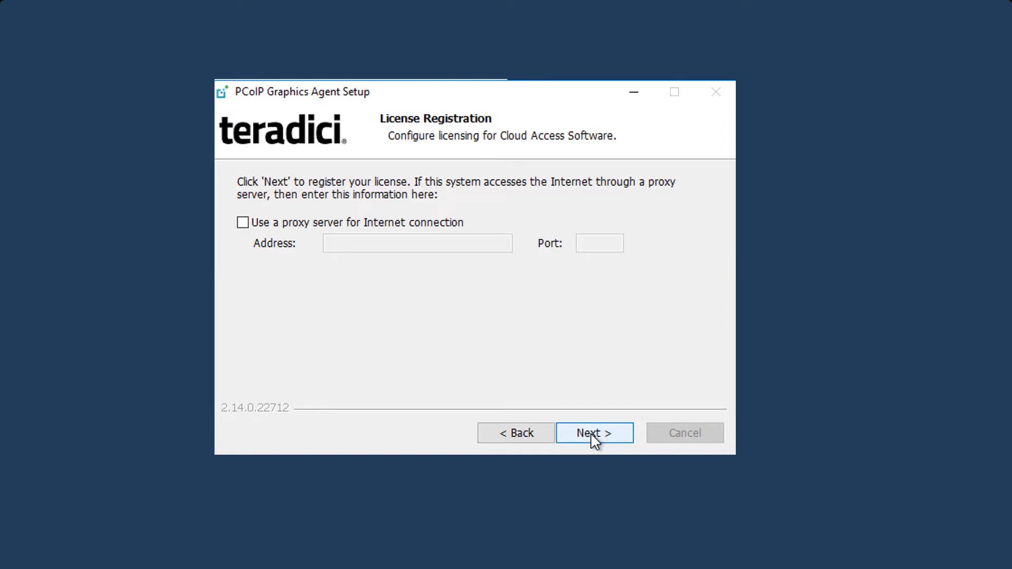
left_click(590, 432)
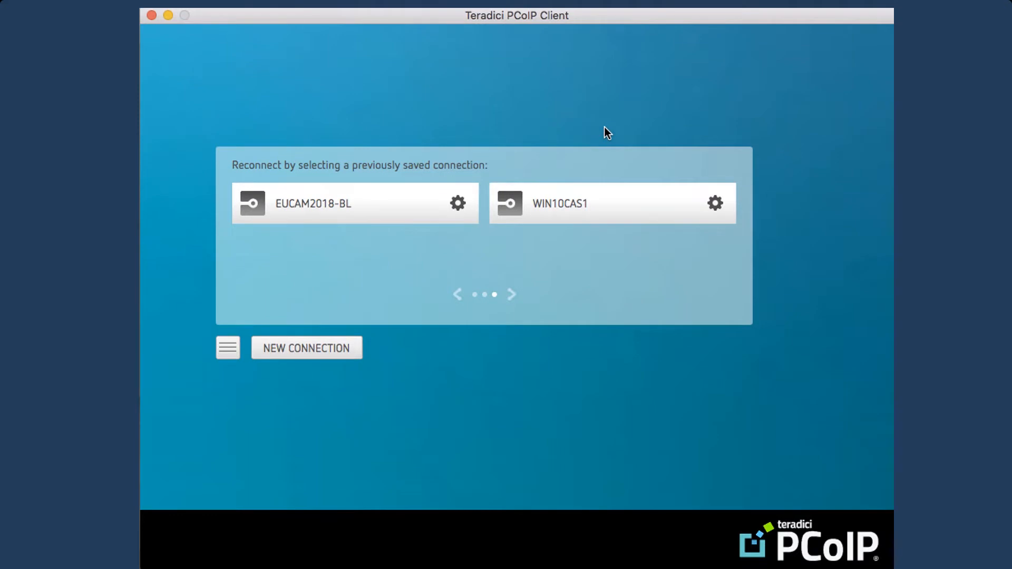
Step: In the Teradici PCoIP Client, create a connection to host 13.69.29.178 named CAS-Installation&Testing and connect insecurely despite the unverified certificate
left_click(318, 349)
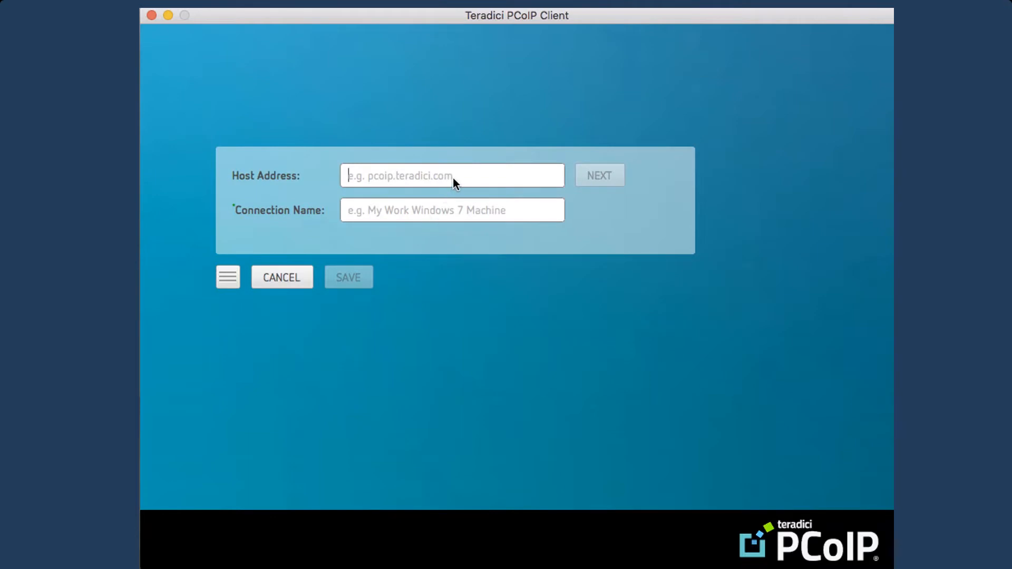
type("13.69.29.178")
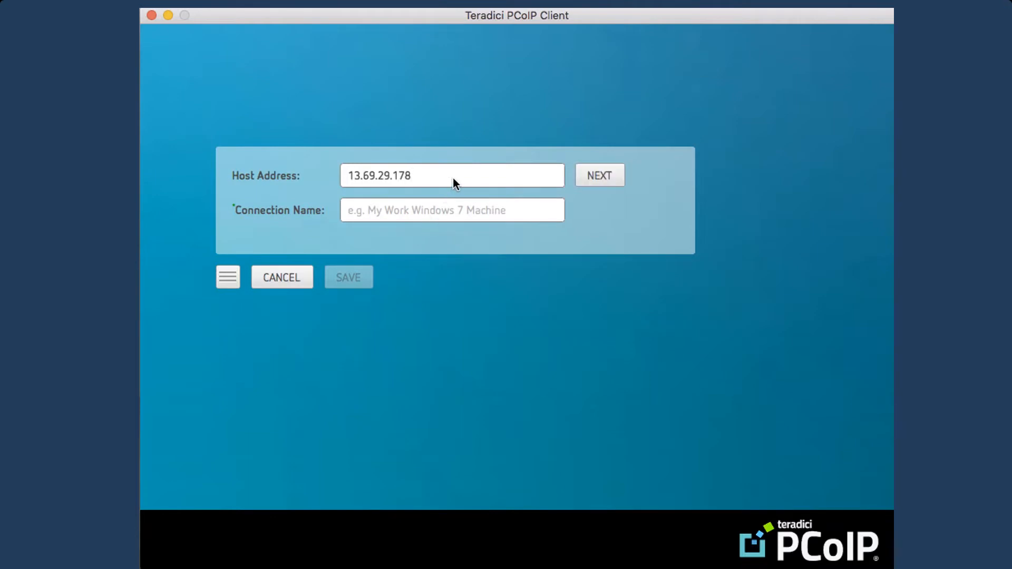
left_click(445, 209)
type("CAS-I")
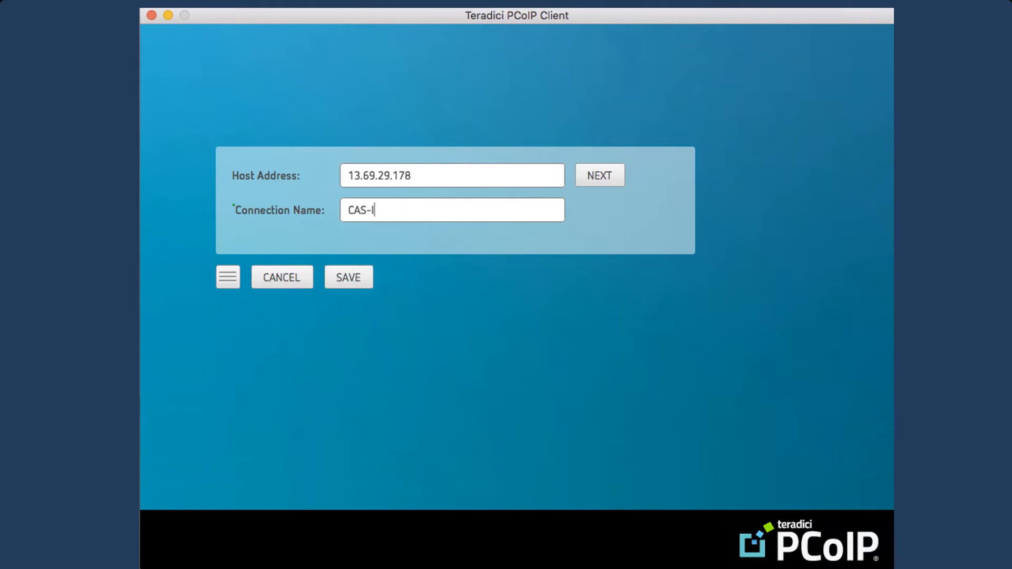
type("nstallation&Testing")
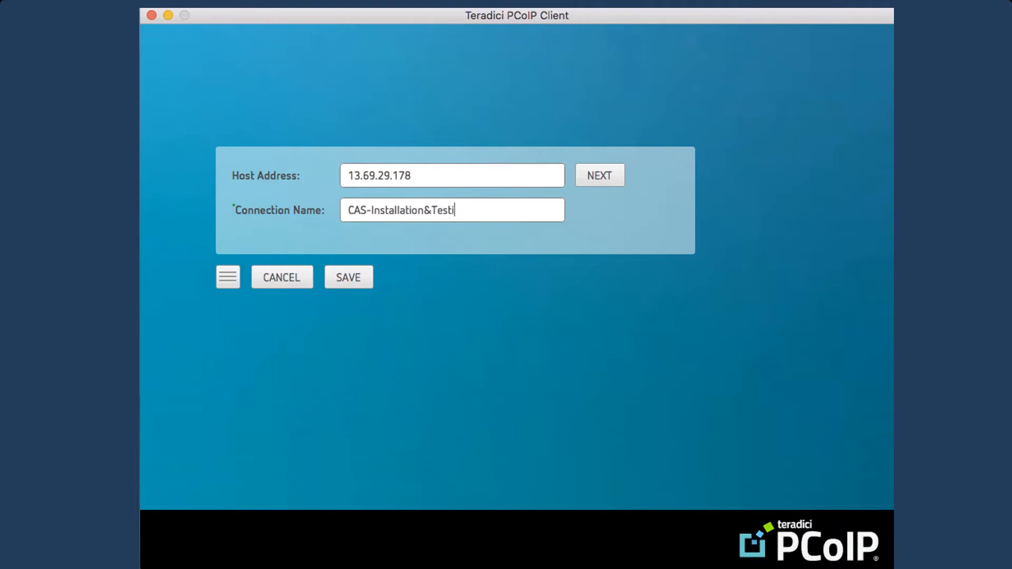
left_click(605, 176)
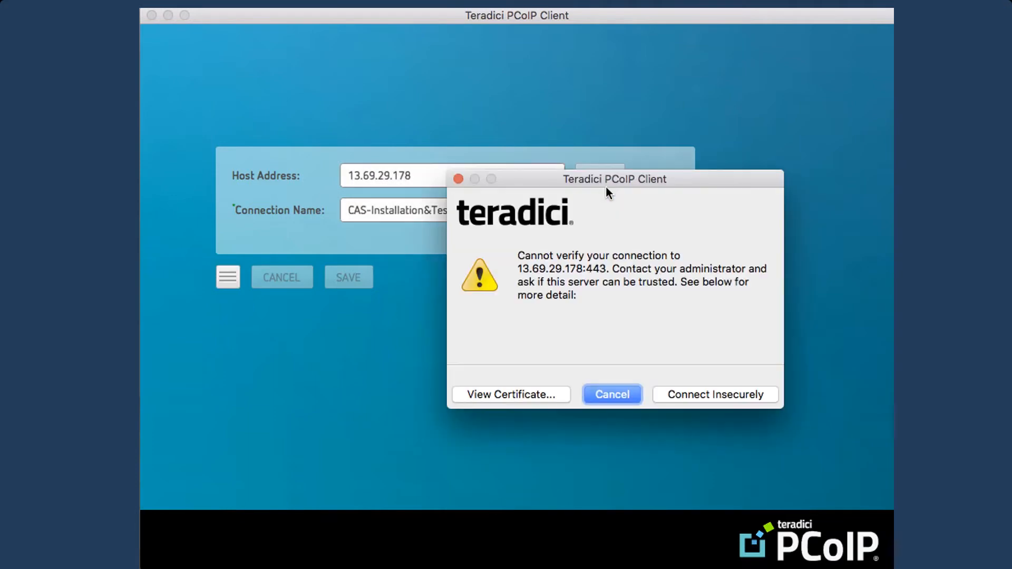
left_click(700, 394)
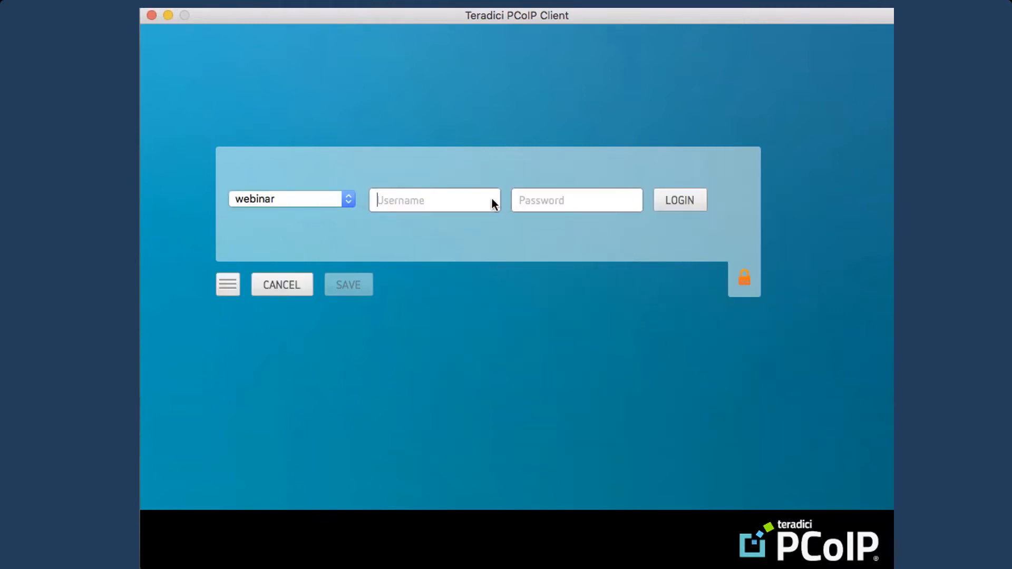
Step: Log in to the webinar domain with the account's username and password
type("jonathan")
key("Tab")
type("****")
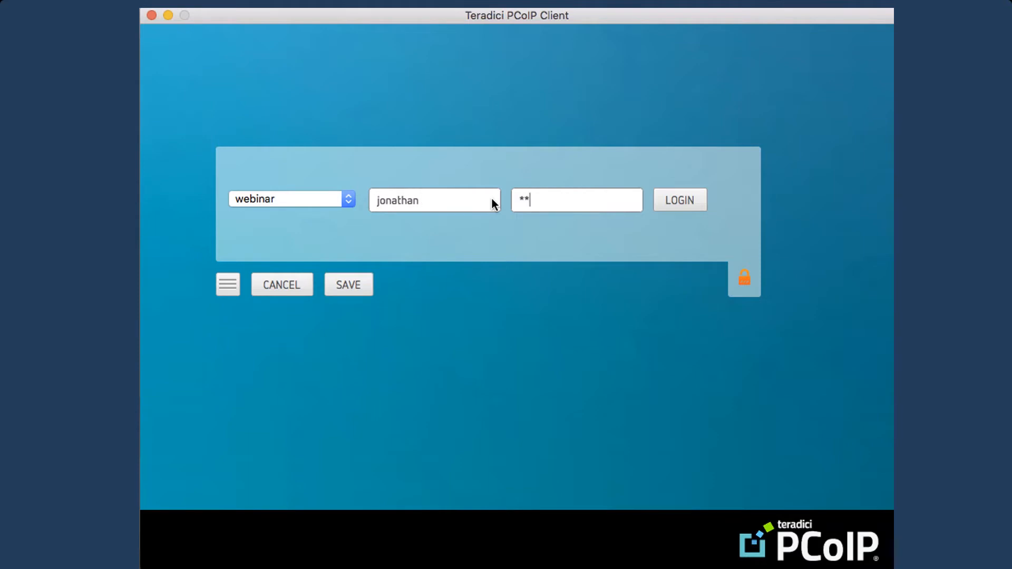
type("********")
left_click(668, 203)
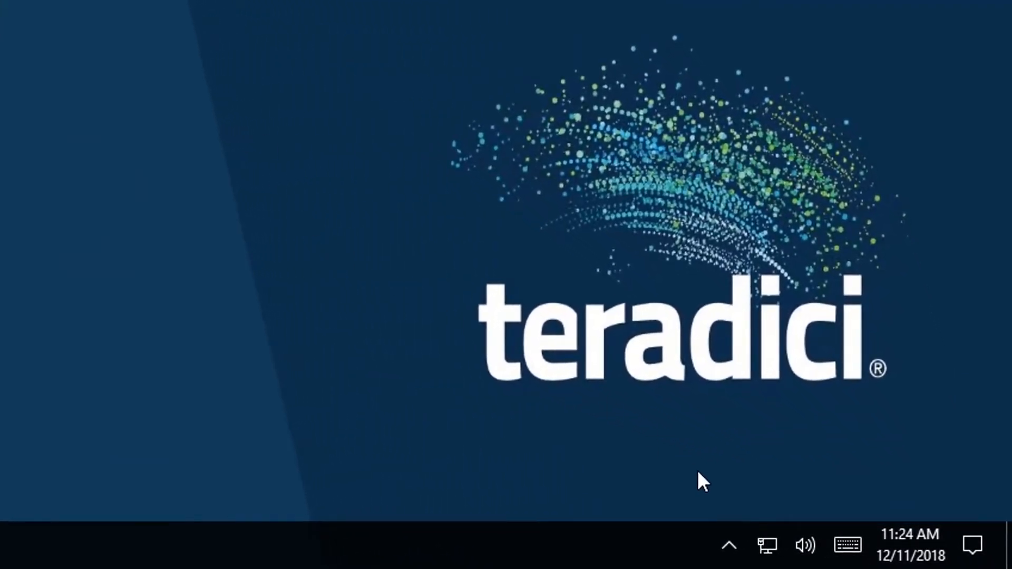
Step: Review the PCoIP agent's licensing, updates and support information, and close the Programs and Features window
left_click(730, 548)
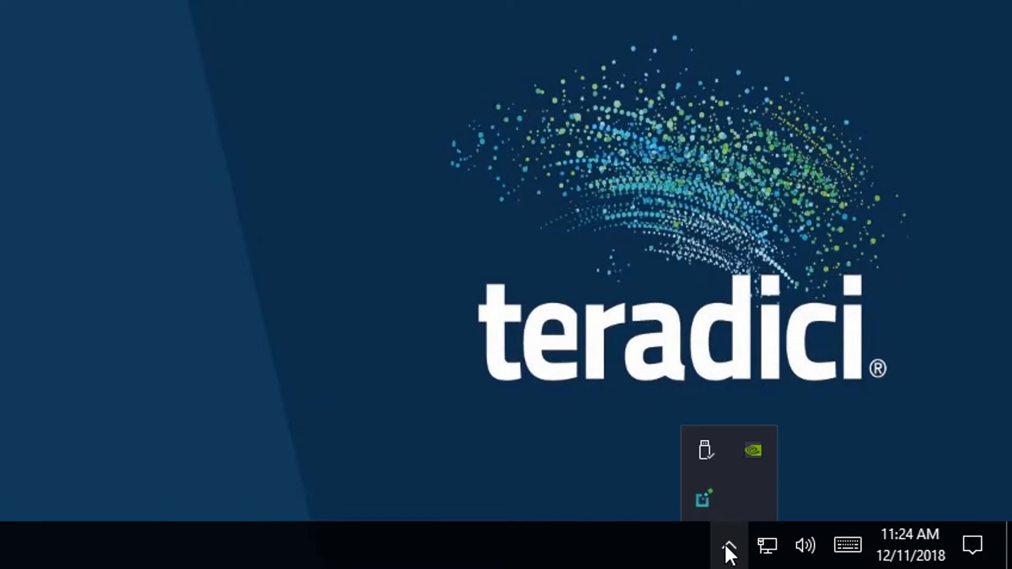
right_click(706, 501)
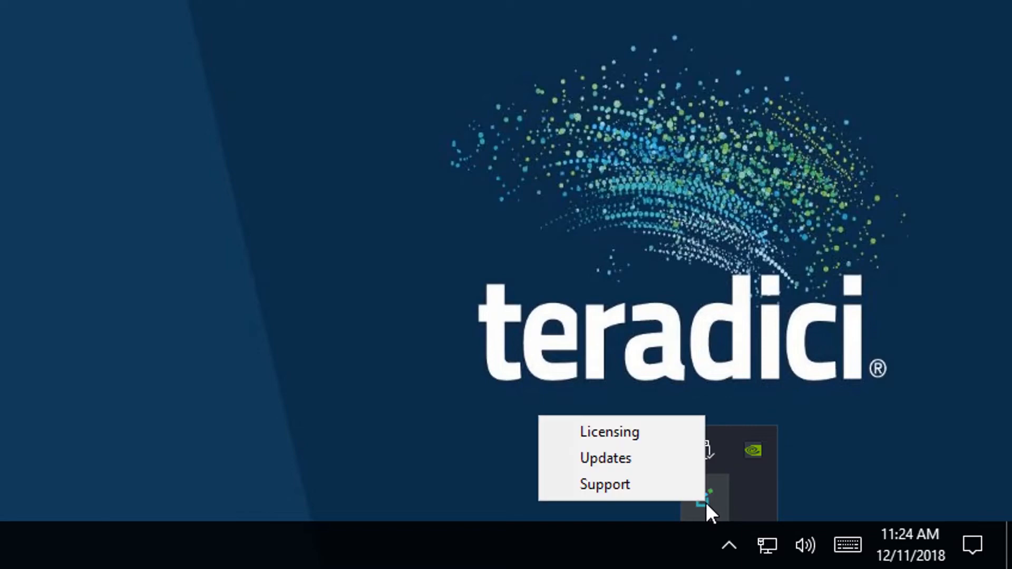
left_click(653, 431)
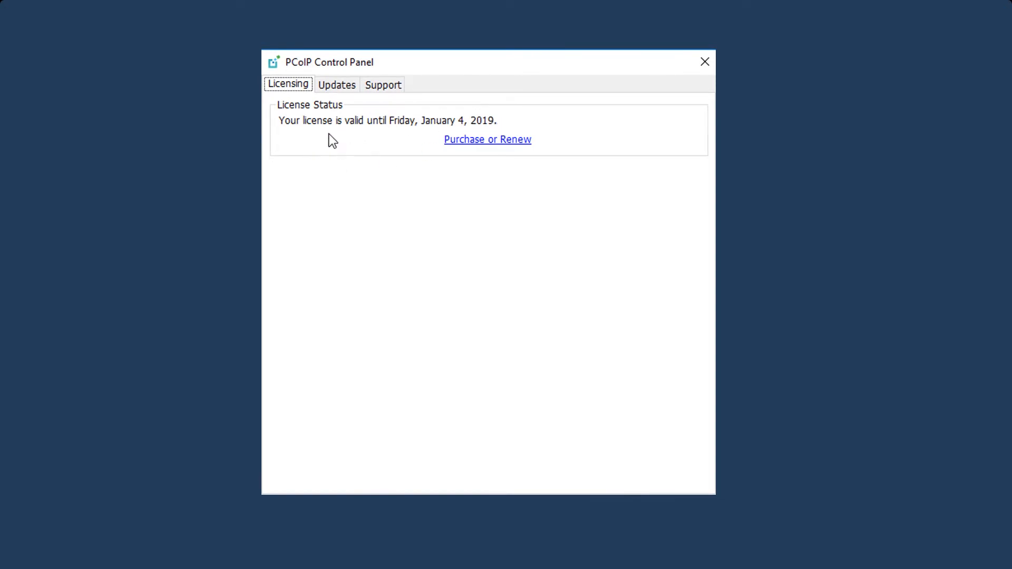
left_click(336, 86)
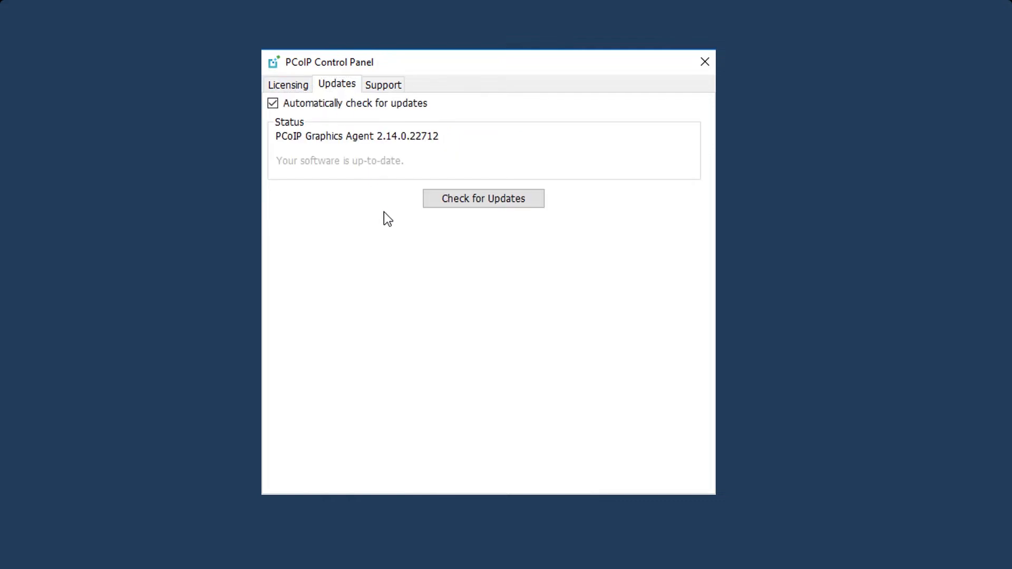
left_click(383, 84)
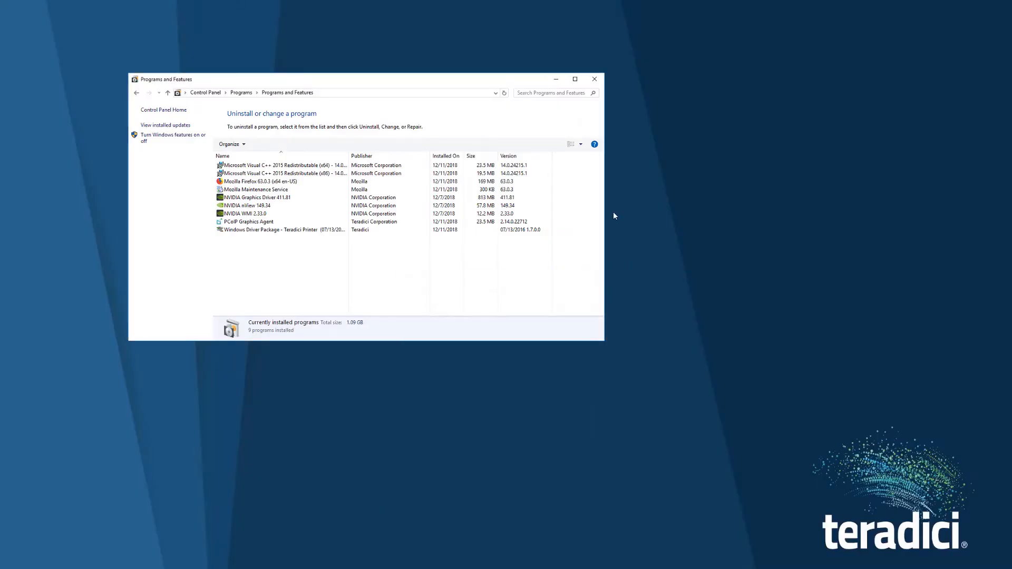
left_click(594, 79)
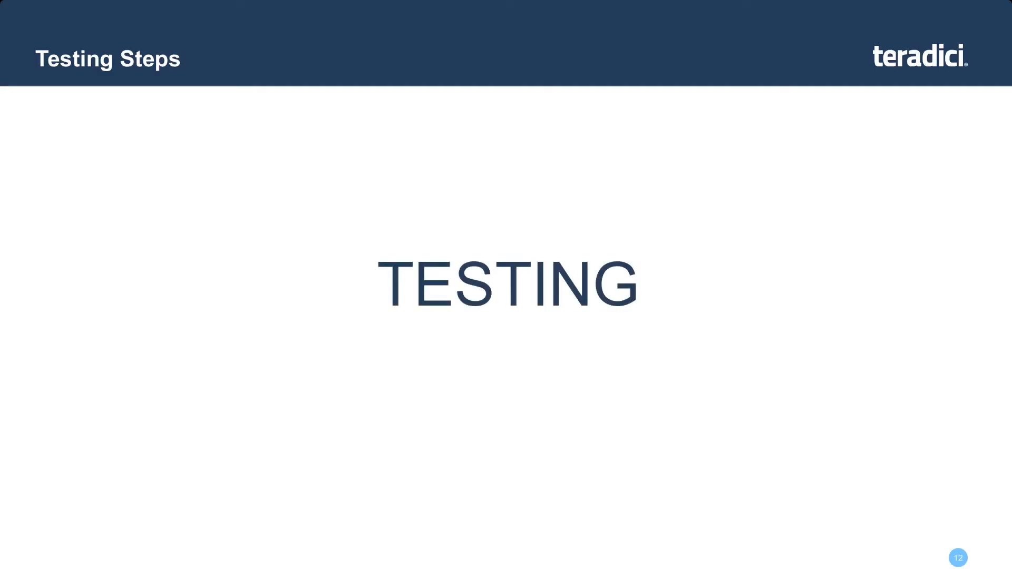
key("Right")
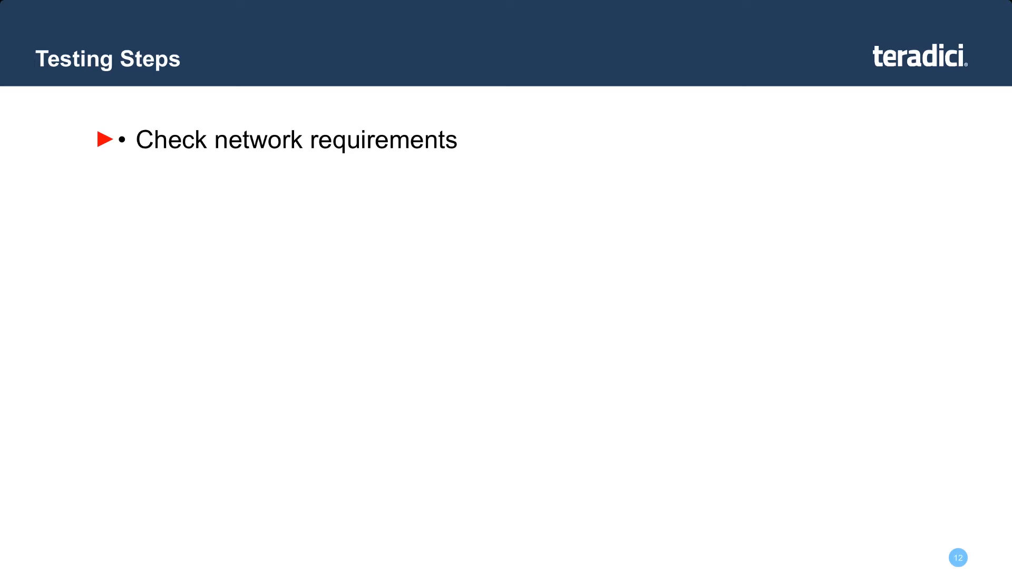
key("Right")
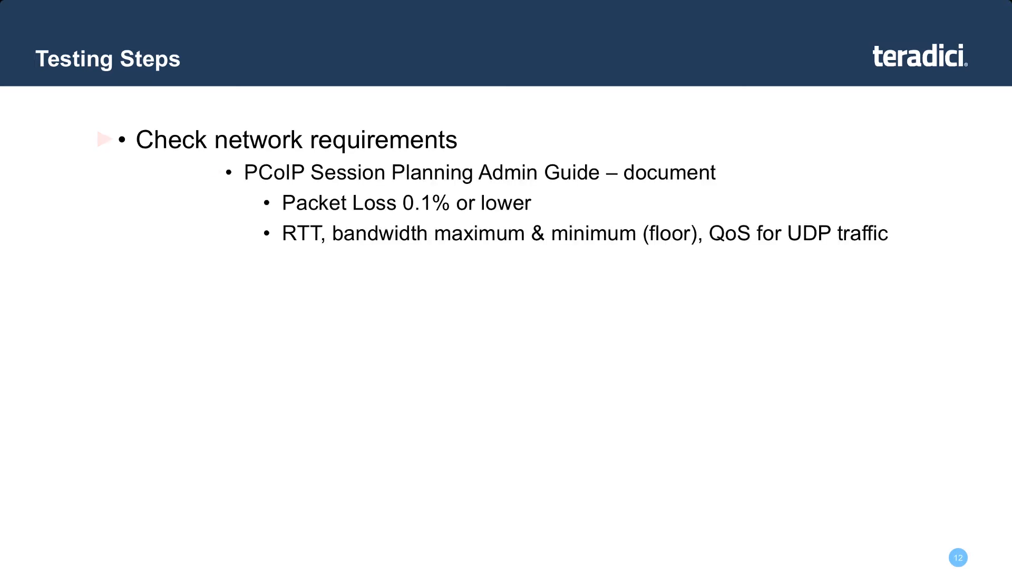
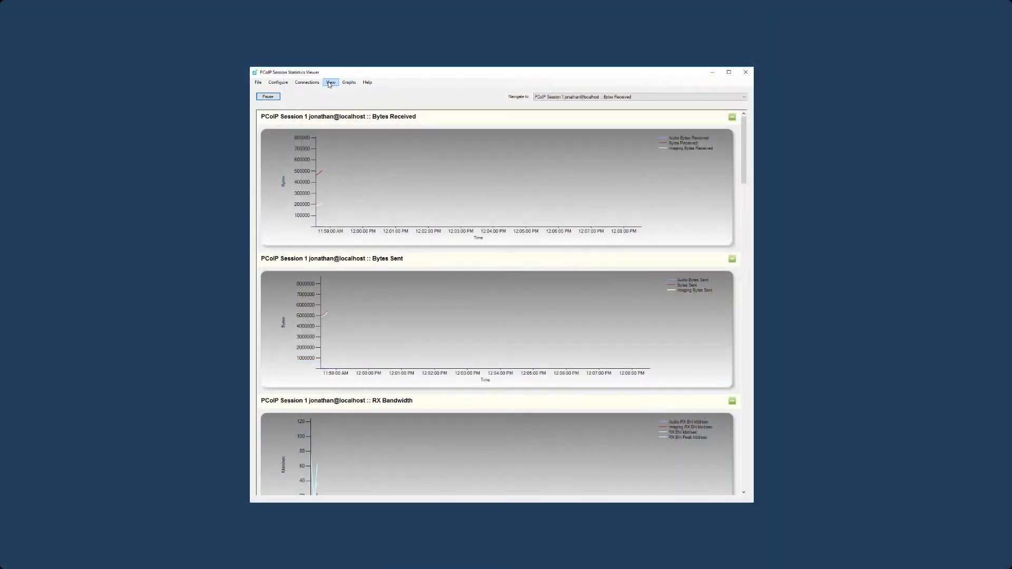
Step: Switch the PCoIP Session Statistics Viewer to Individual Counter Mode and go to the Round Trip Latency ms graph
left_click(330, 82)
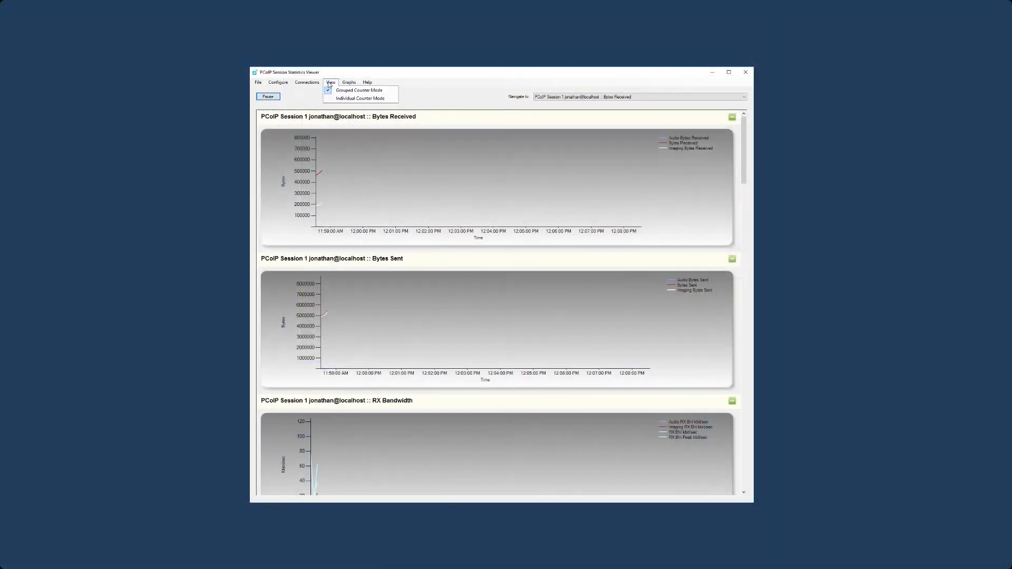
left_click(350, 99)
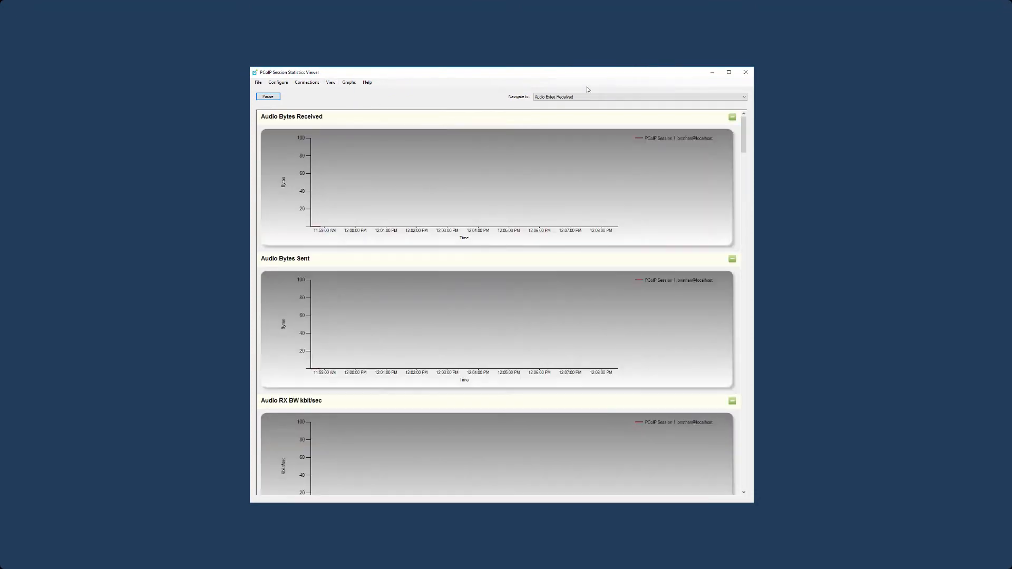
left_click(721, 99)
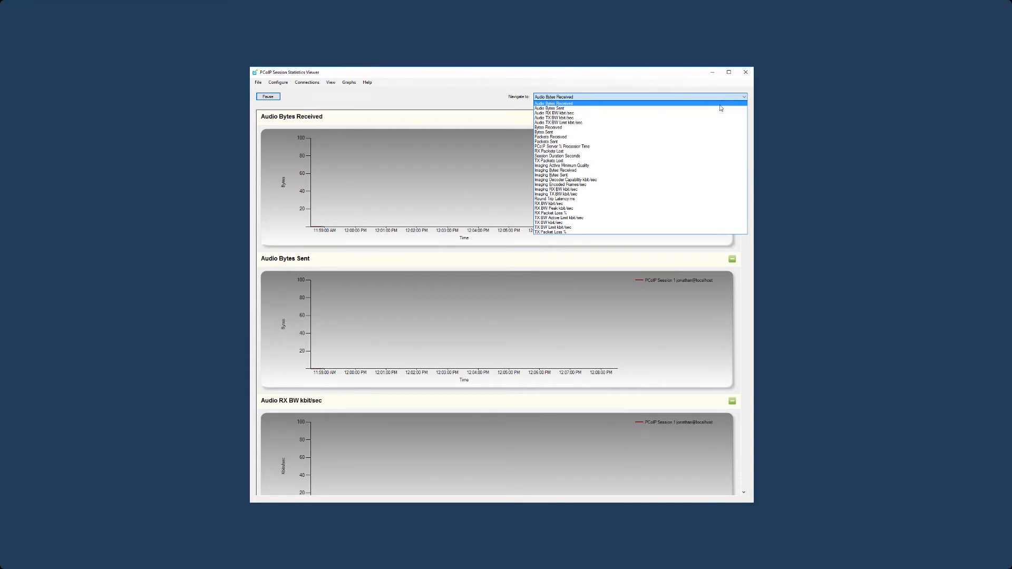
left_click(617, 200)
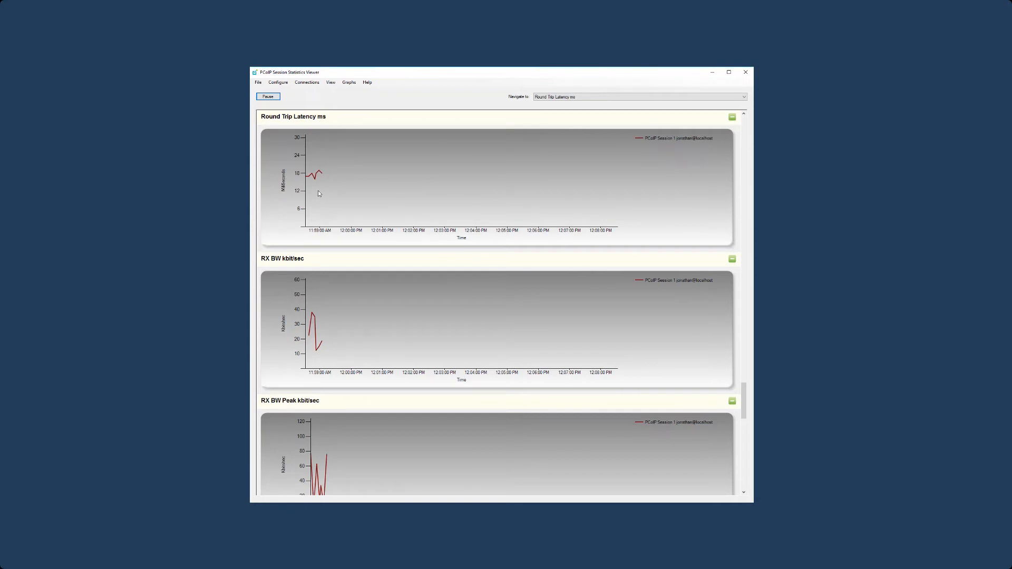
mouse_move(315, 182)
Step: Go to the TX BW kbit/sec graph and move the statistics window aside to free up desktop space
left_click(741, 98)
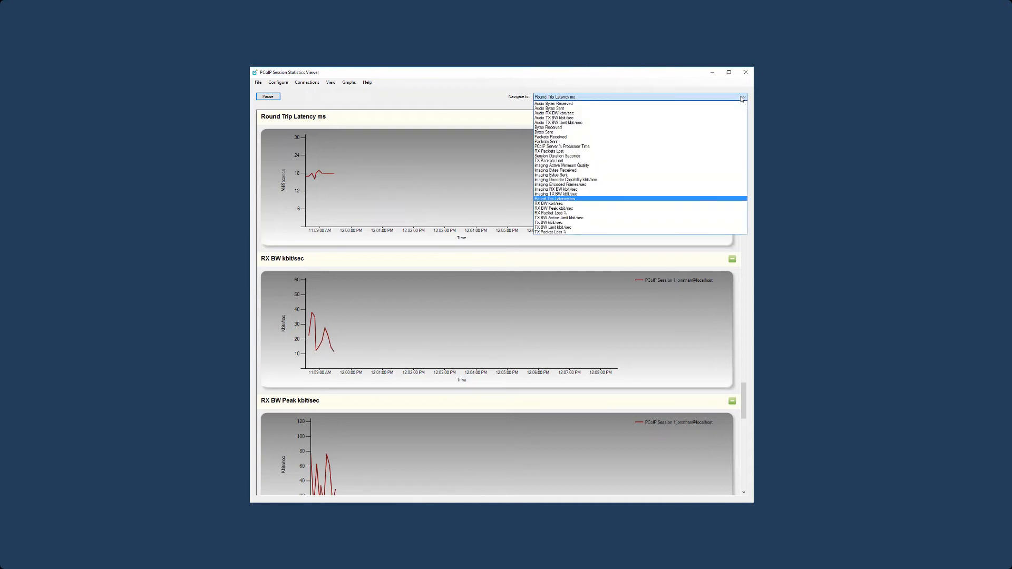
left_click(593, 223)
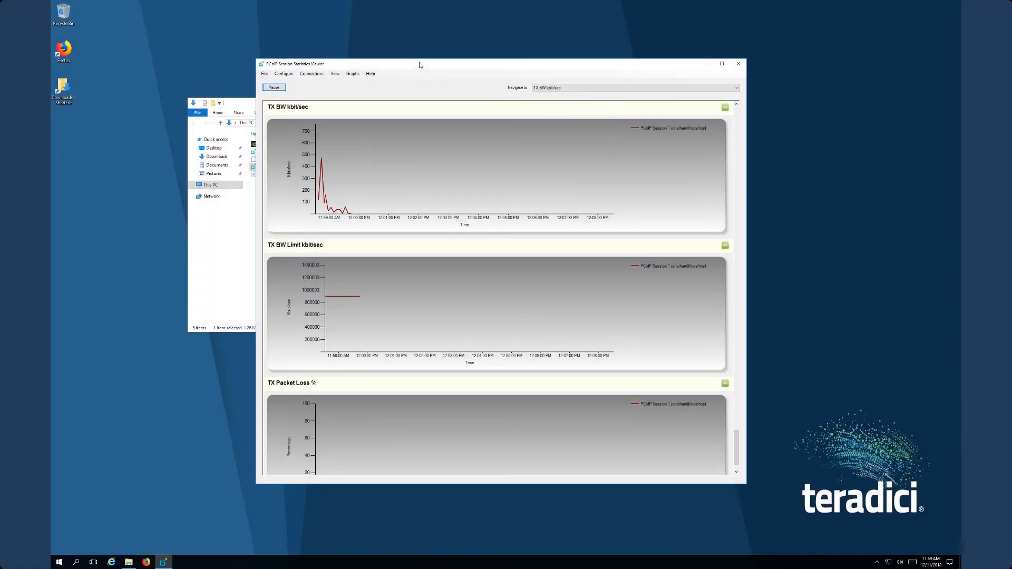
left_click_drag(420, 64, 563, 64)
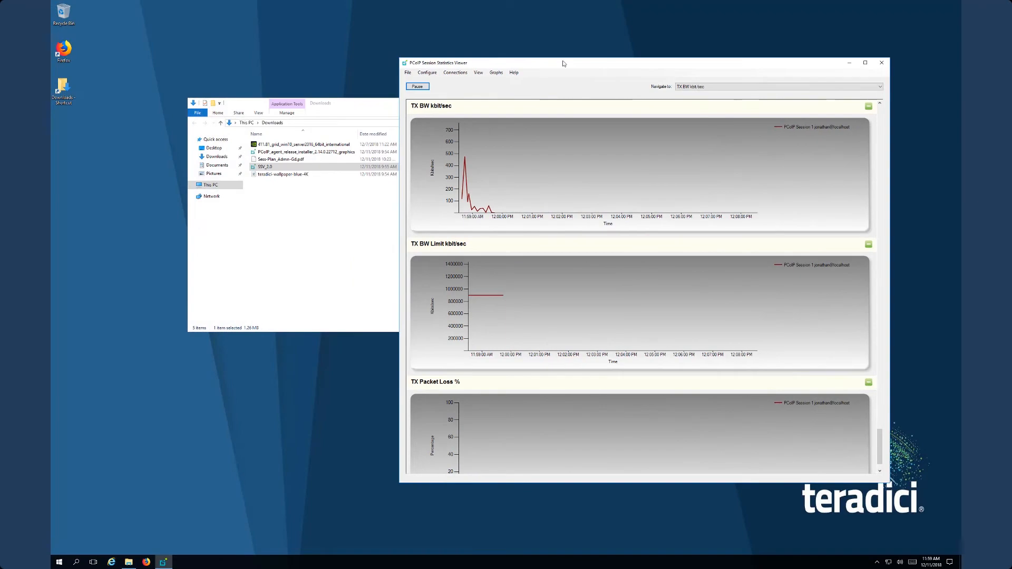
Step: Switch to Firefox, play the bookmarked Longboarding video on YouTube, mute it, and place the statistics window below the video
left_click(145, 562)
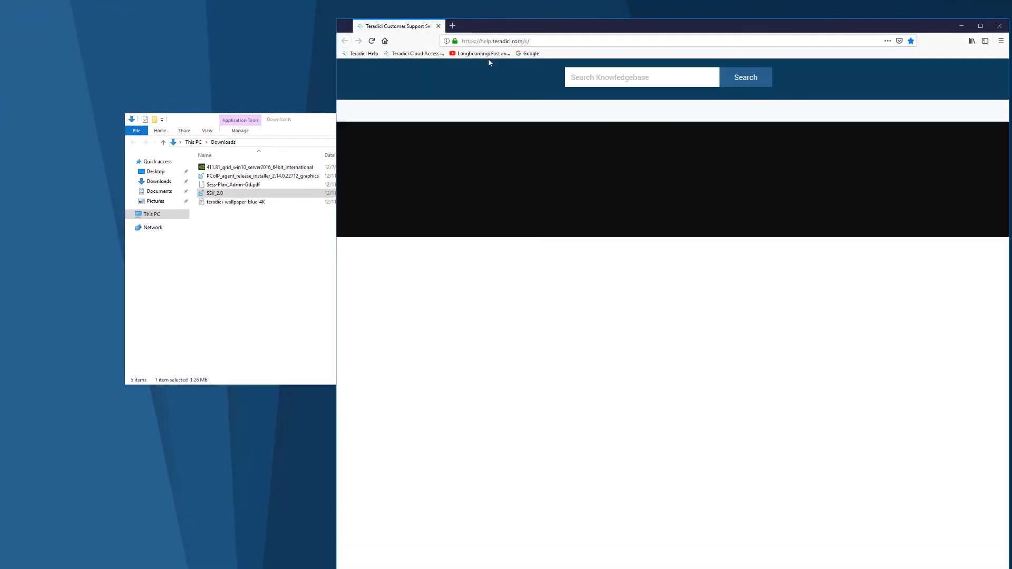
left_click(488, 54)
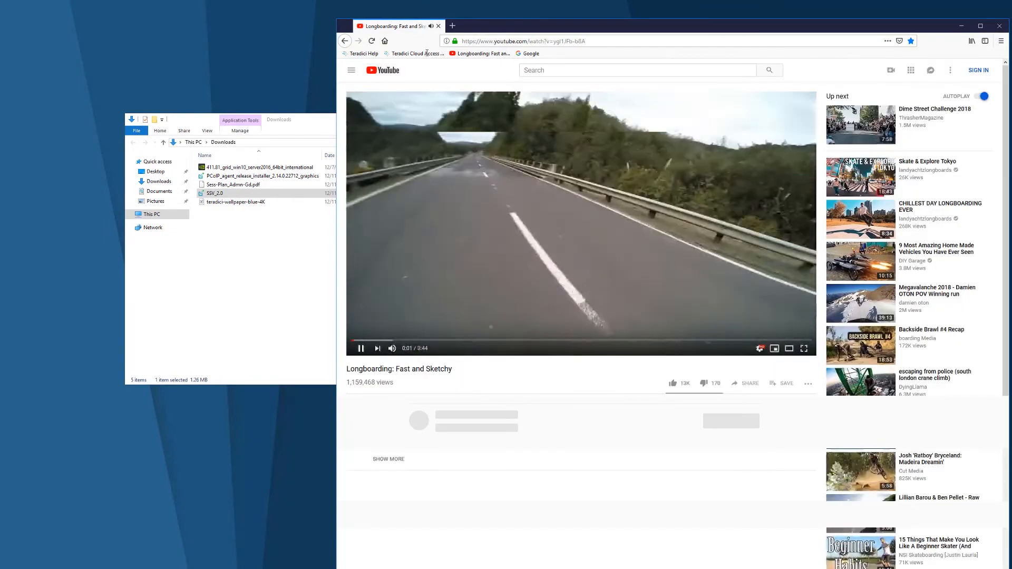
left_click(392, 348)
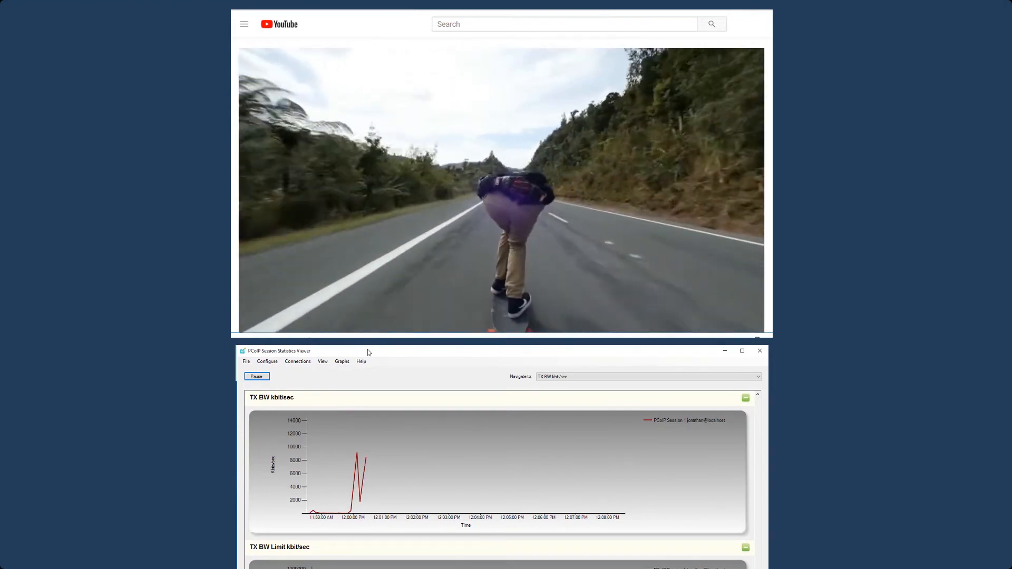
left_click_drag(367, 352, 368, 381)
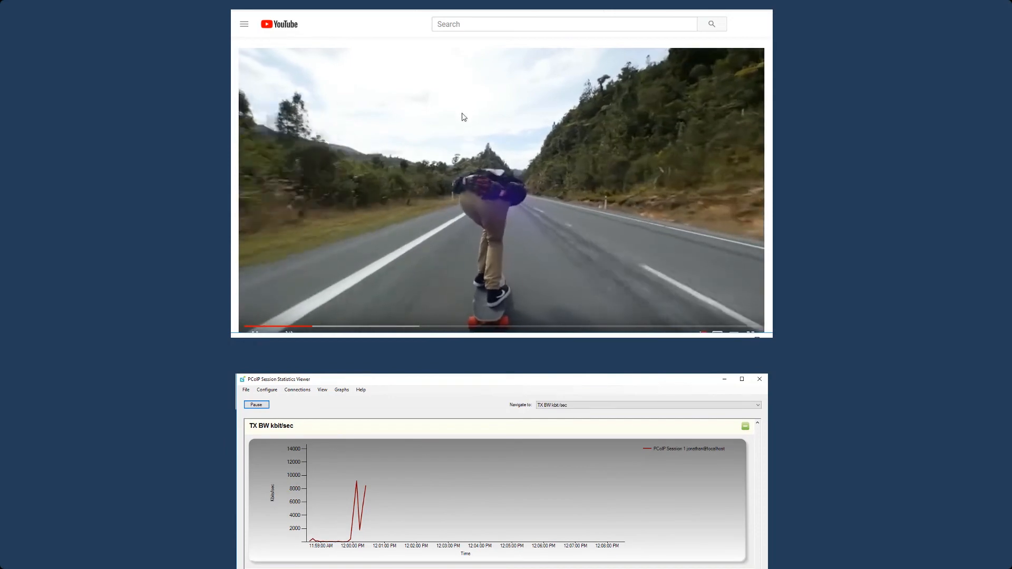
Step: Pause the YouTube video, go to the TX Packet Loss % graph in the statistics viewer and examine its latest readings
left_click(255, 336)
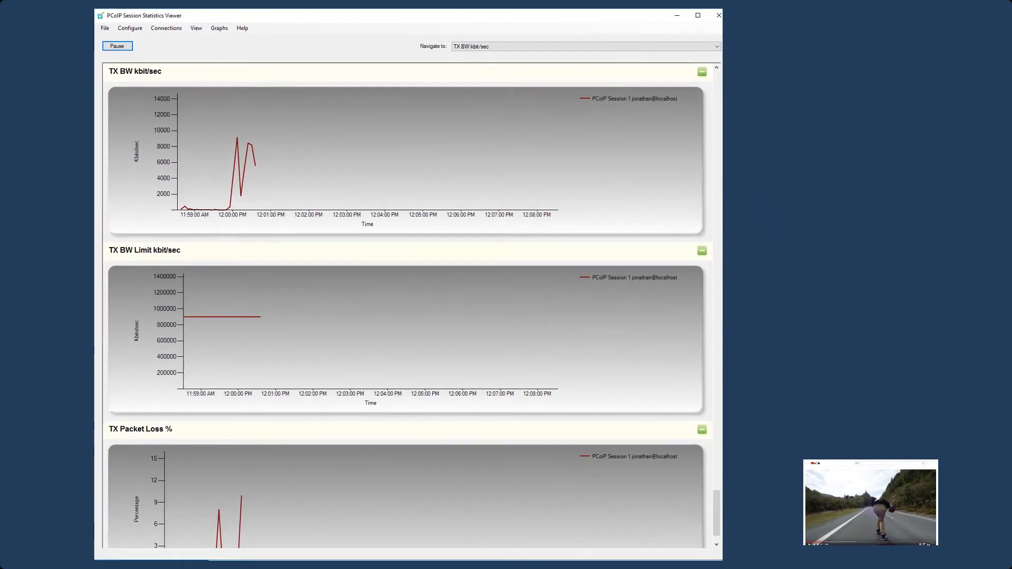
left_click(585, 47)
left_click(506, 205)
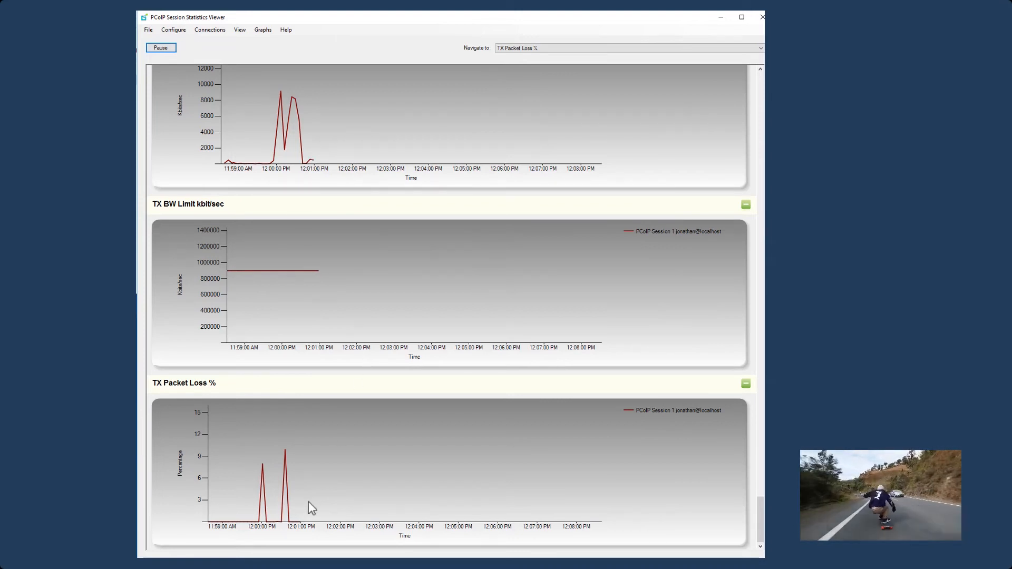
mouse_move(299, 528)
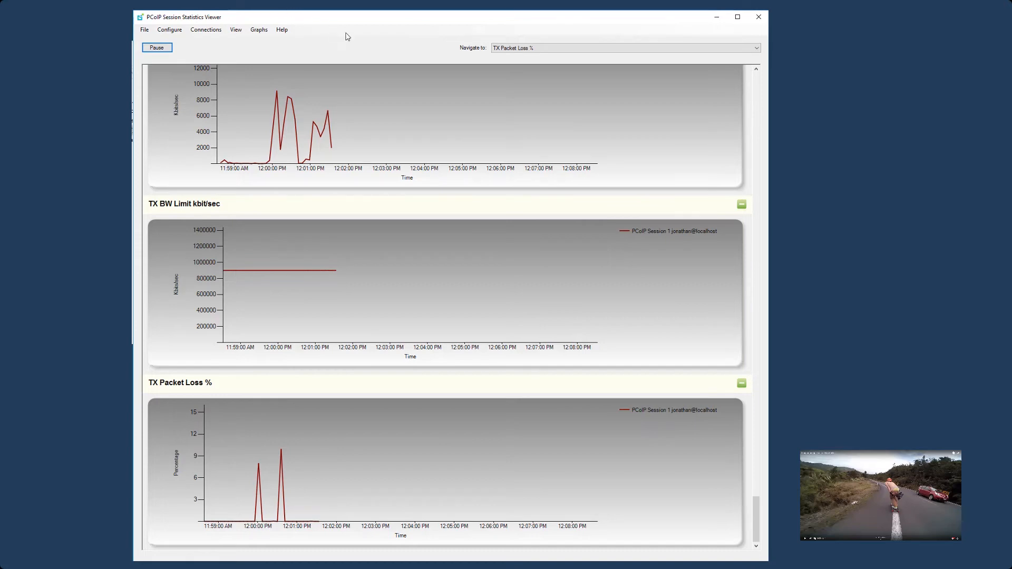
Step: Remove the localhost VM from the statistics viewer's connections
left_click(218, 35)
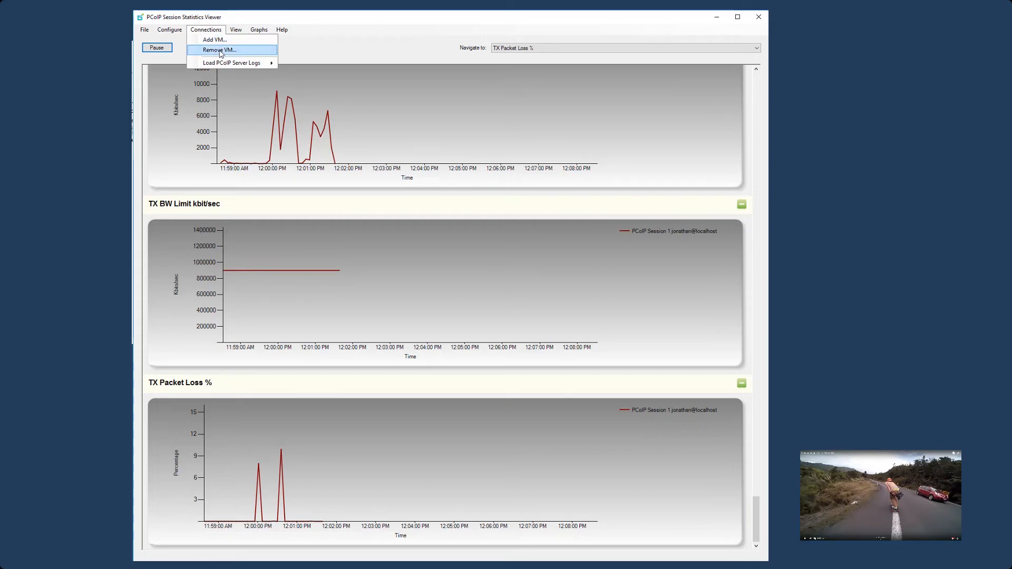
left_click(220, 50)
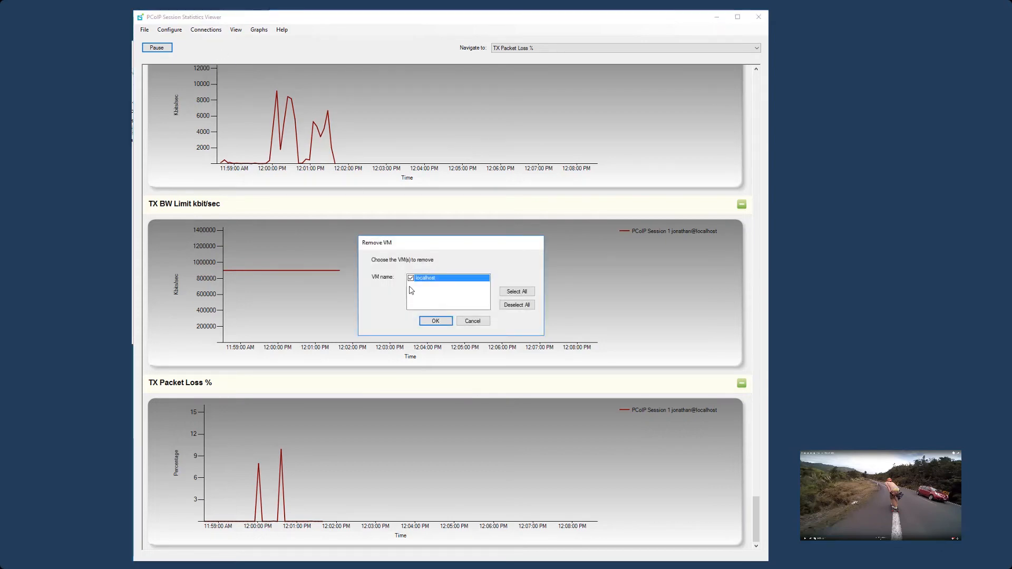
left_click(435, 321)
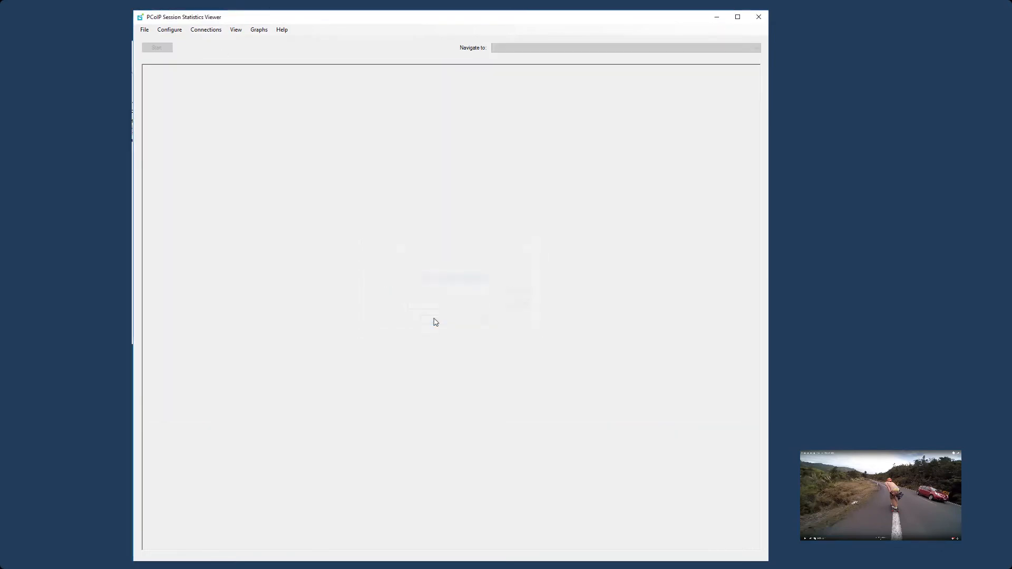
Step: Load the PCoIP server logs by folder from C:\ProgramData\Teradici\PCoIPAgent\logs
left_click(235, 31)
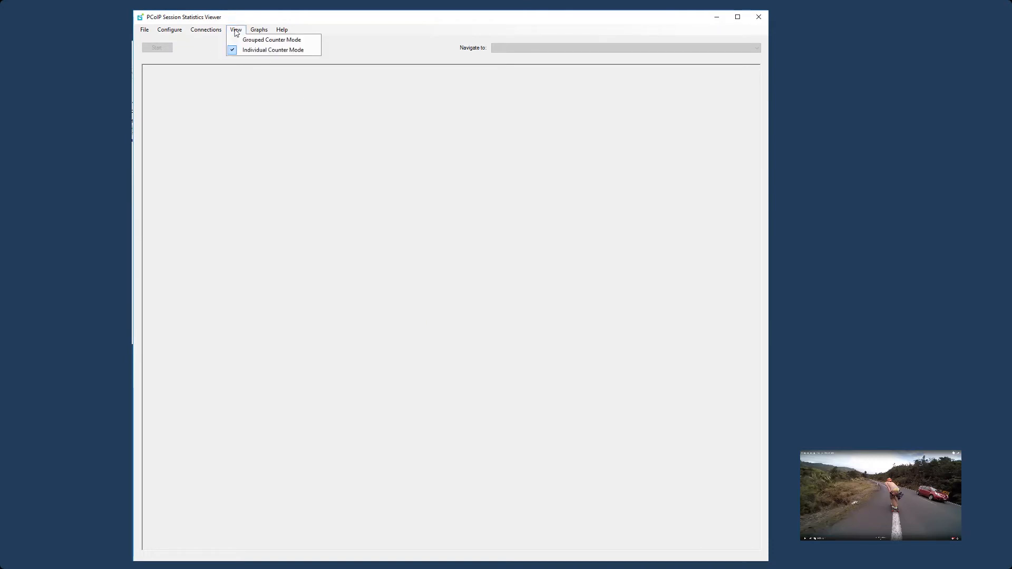
mouse_move(203, 32)
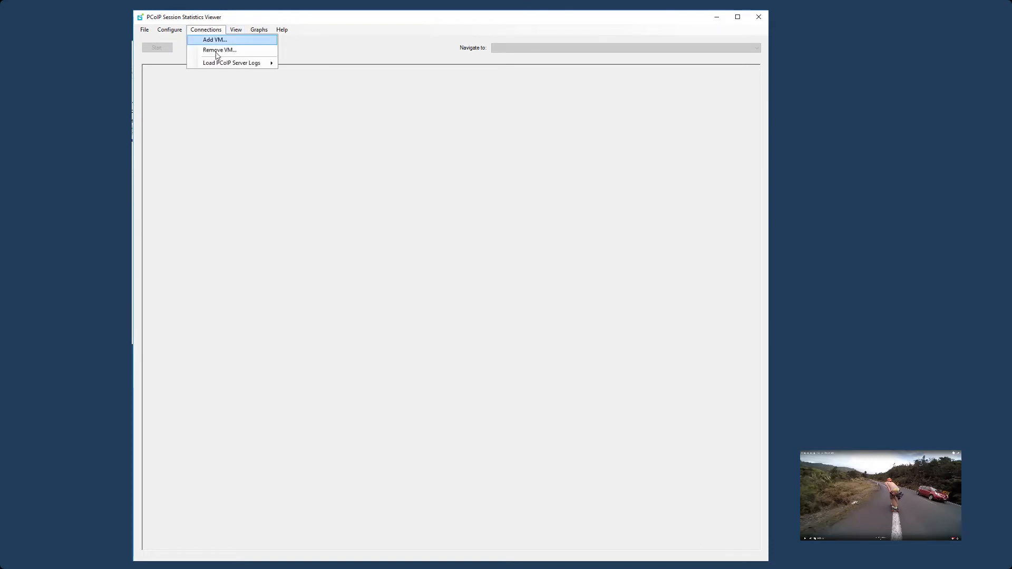
mouse_move(221, 63)
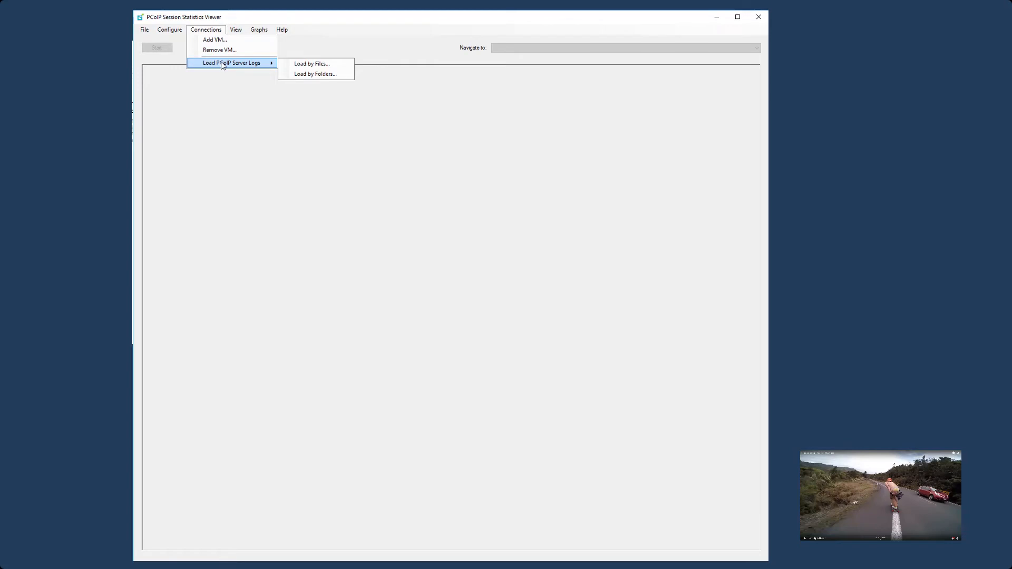
left_click(311, 76)
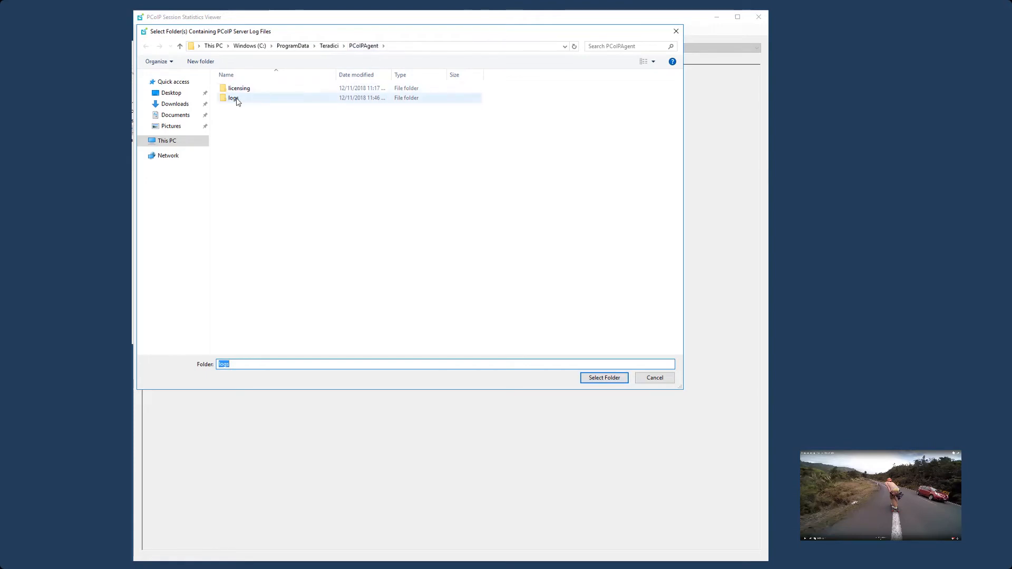
double_click(236, 98)
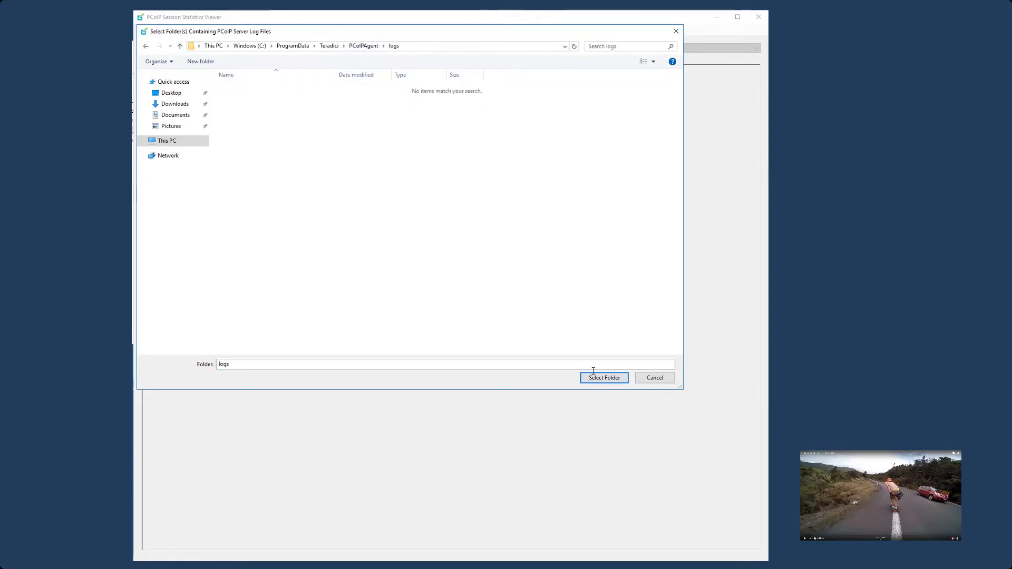
left_click(599, 380)
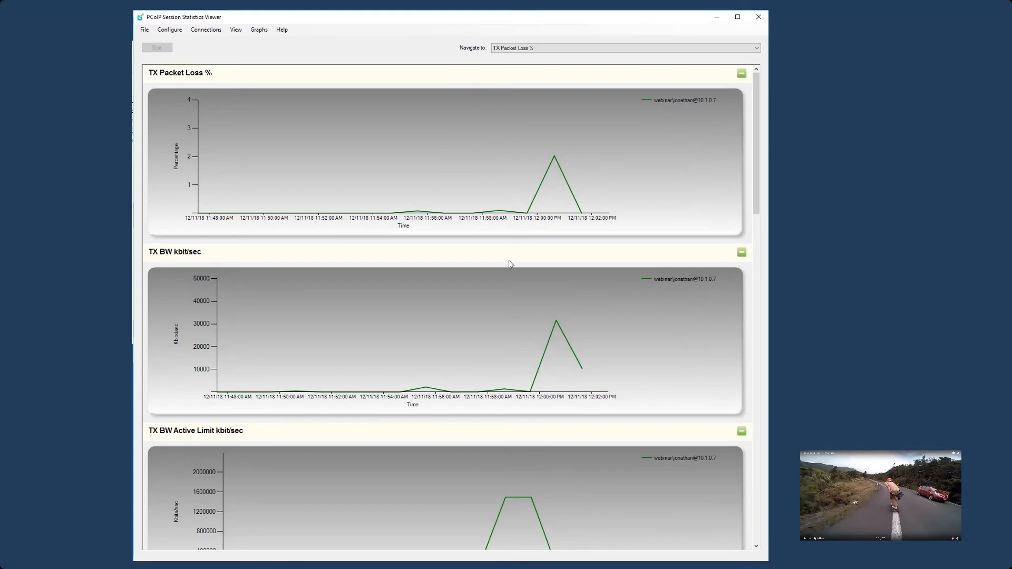
Step: Inspect the peak of the logged TX Packet Loss % graph and the data points of the TX BW kbit/sec graph
mouse_move(562, 161)
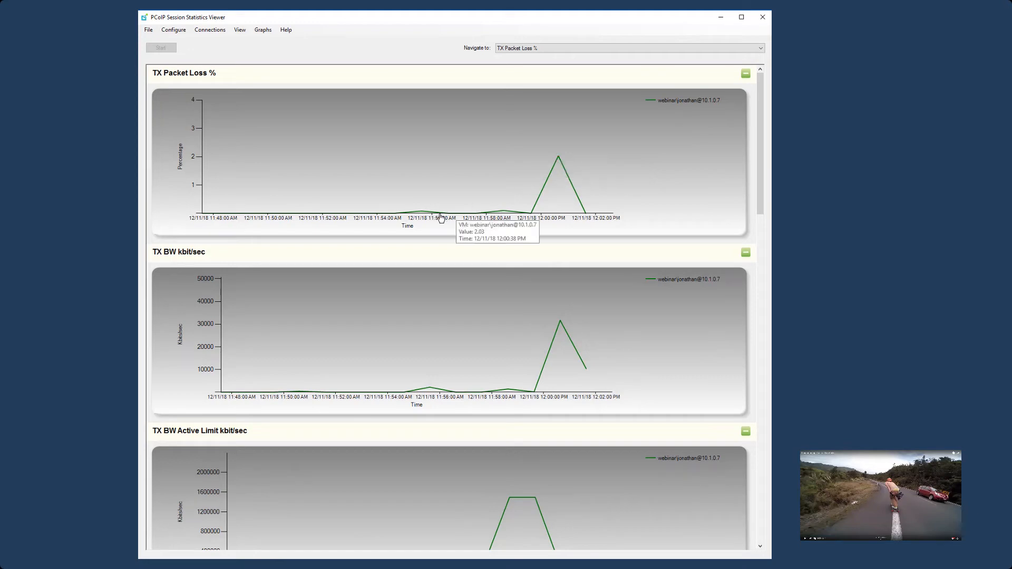
left_click(570, 49)
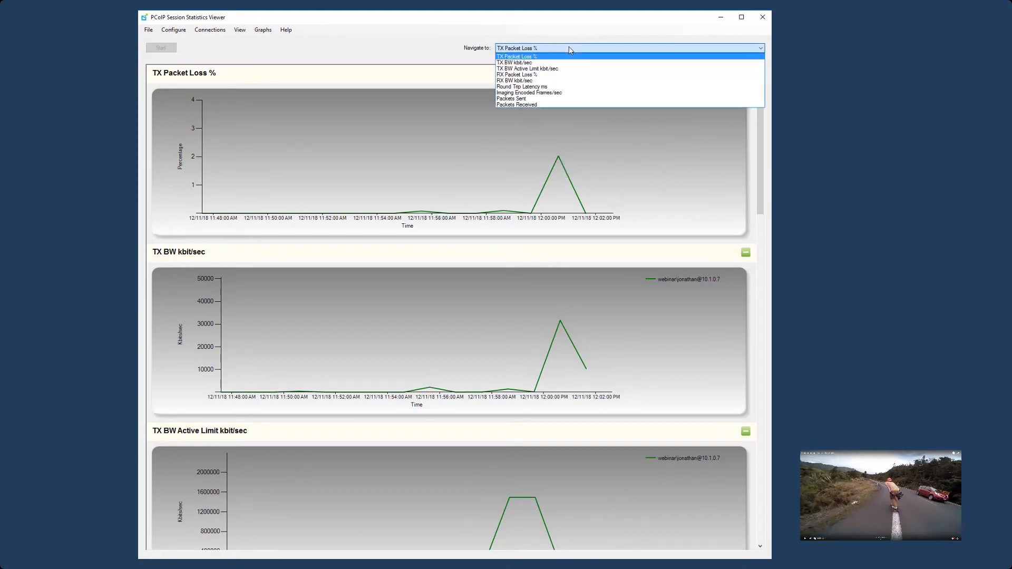
left_click(546, 63)
mouse_move(546, 184)
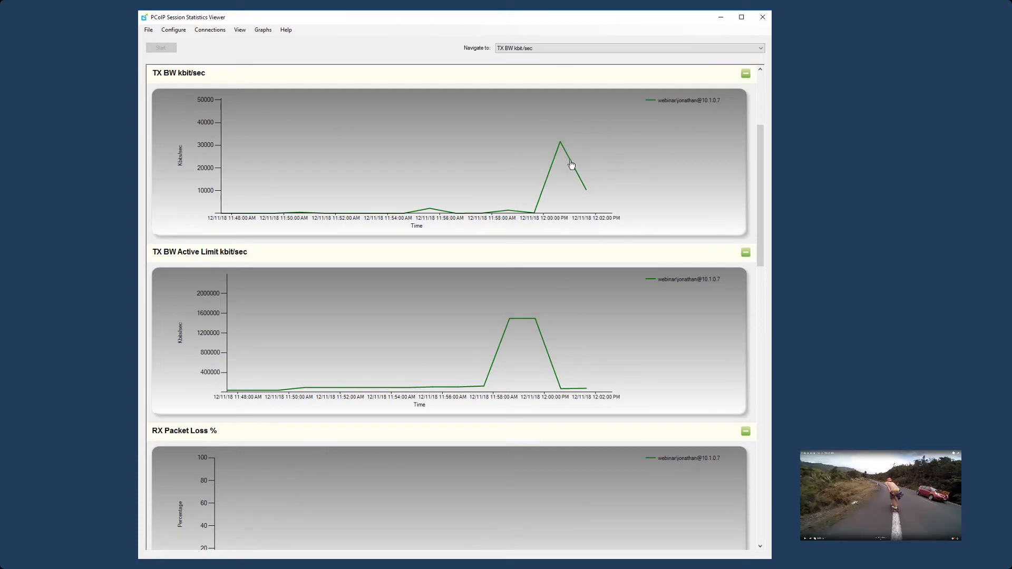
mouse_move(577, 173)
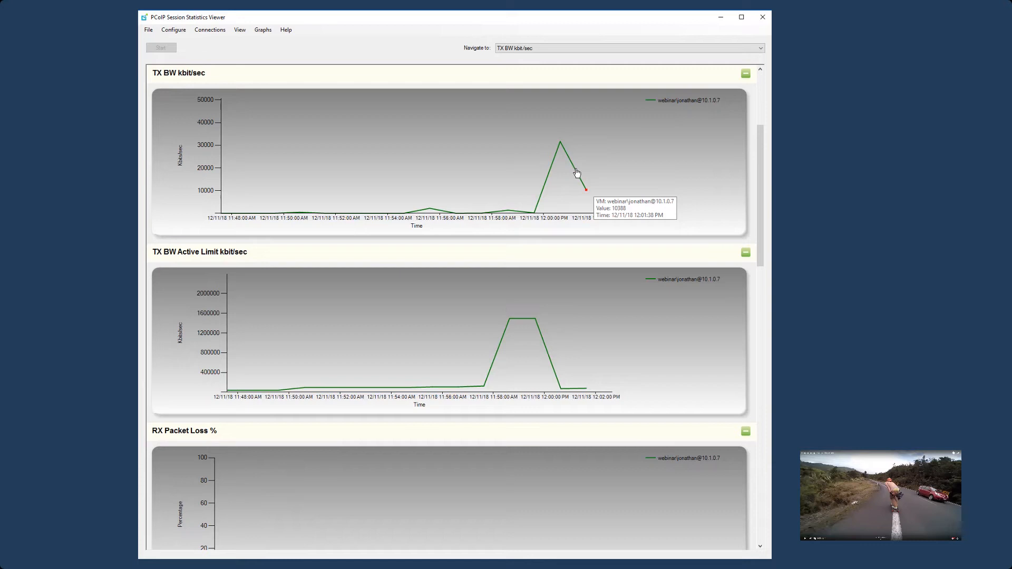
Step: Minimize the statistics viewer and the Downloads window, and run mmc.exe from the Windows search
left_click(720, 20)
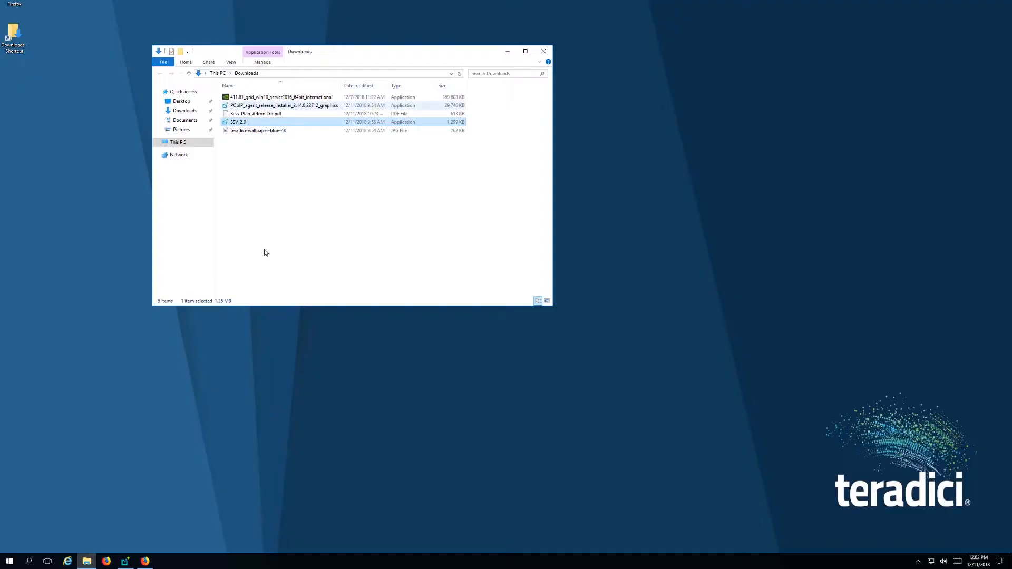
left_click(507, 51)
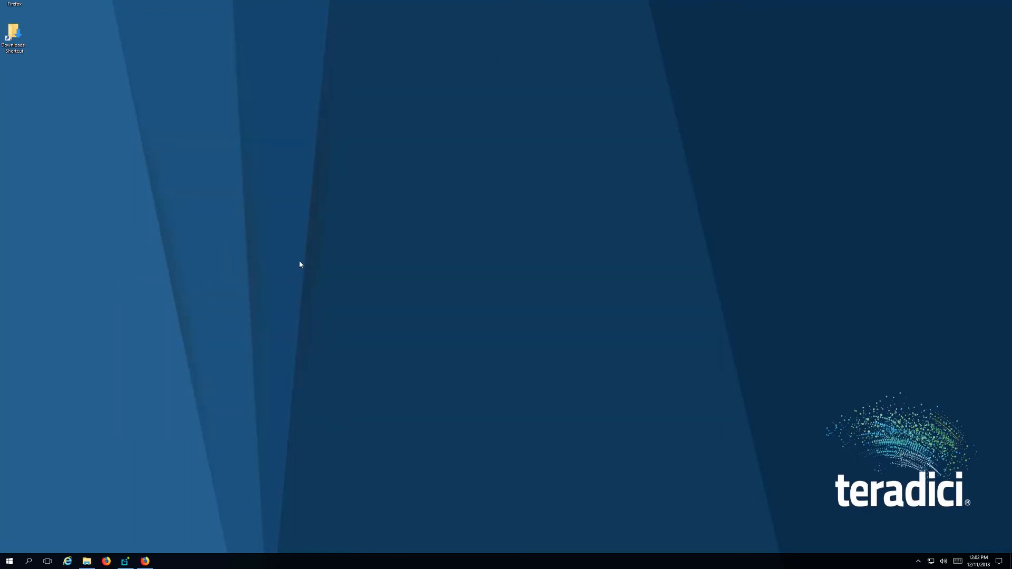
left_click(29, 563)
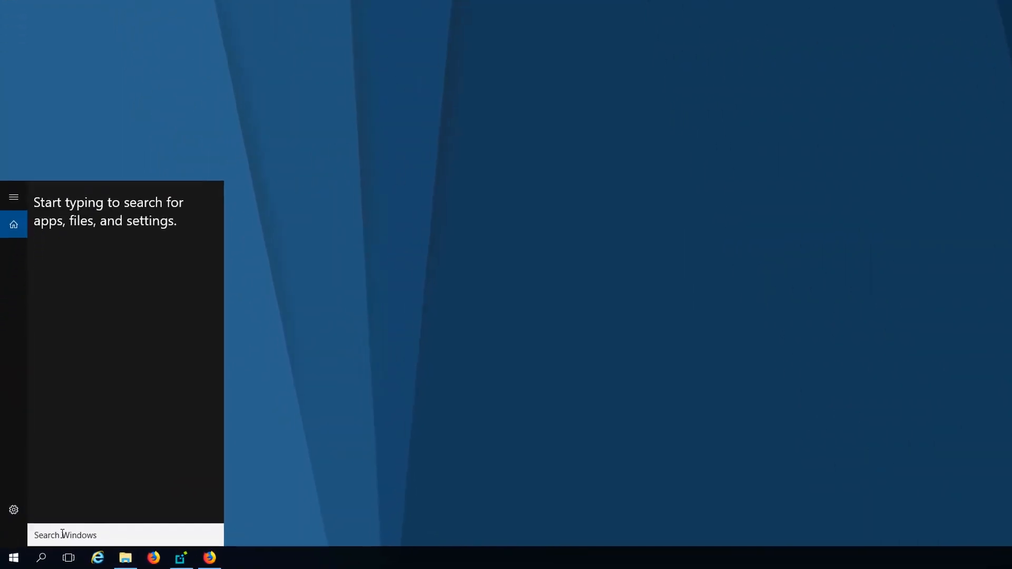
type("mmc.exe")
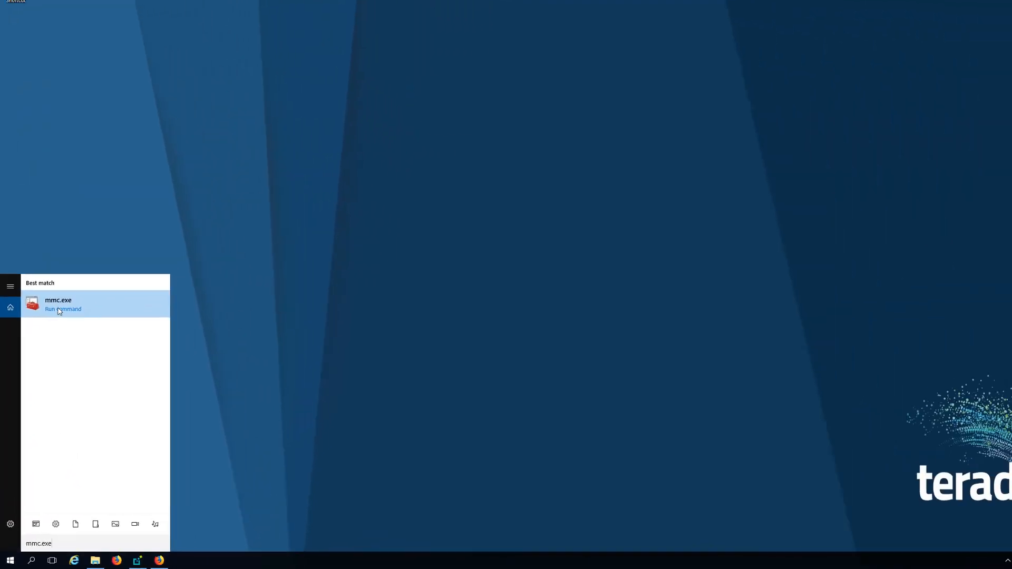
left_click(60, 311)
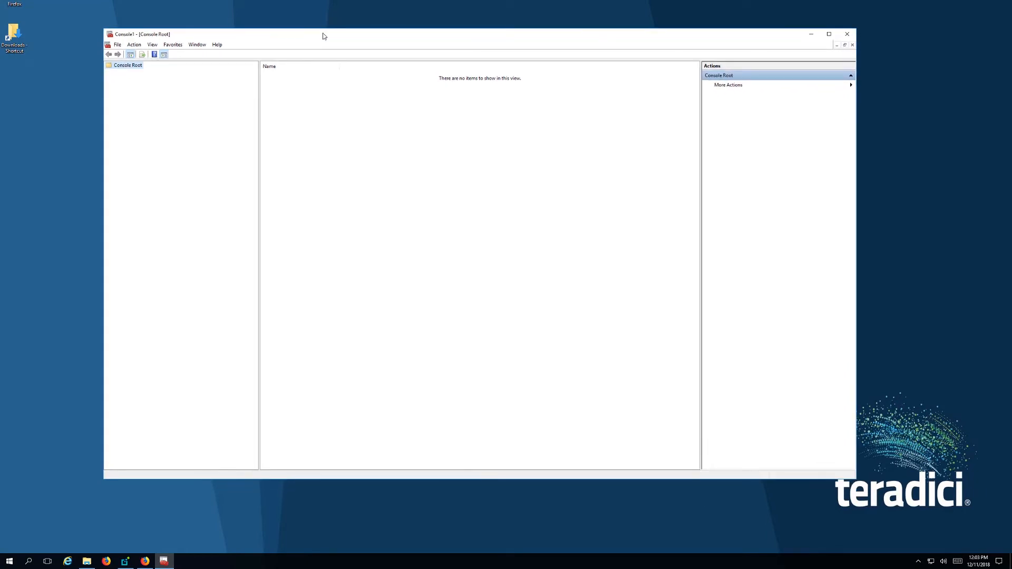
Step: Open the Add or Remove Snap-ins dialog and add the Performance Monitor snap-in to the console
left_click(118, 45)
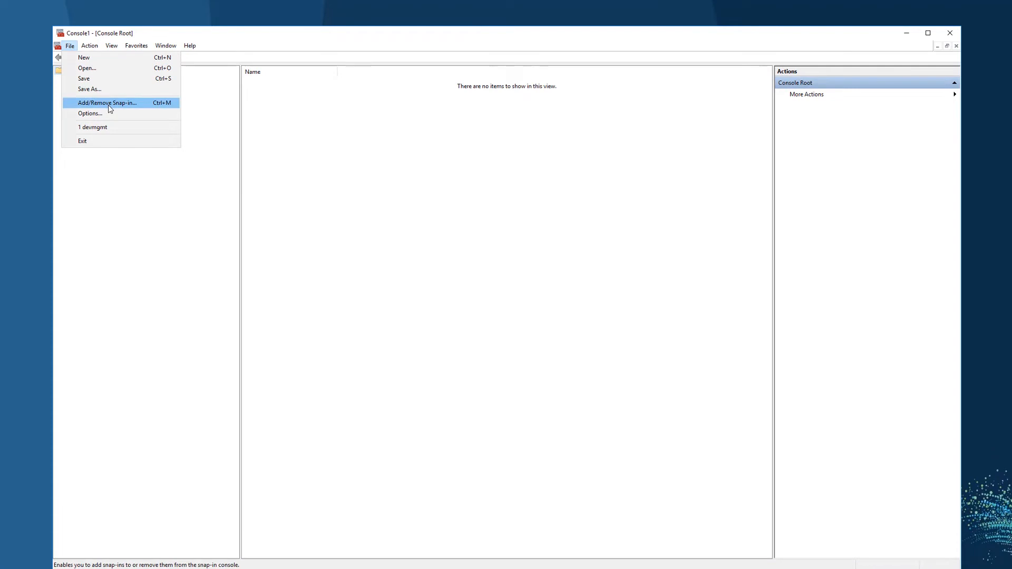
left_click(109, 102)
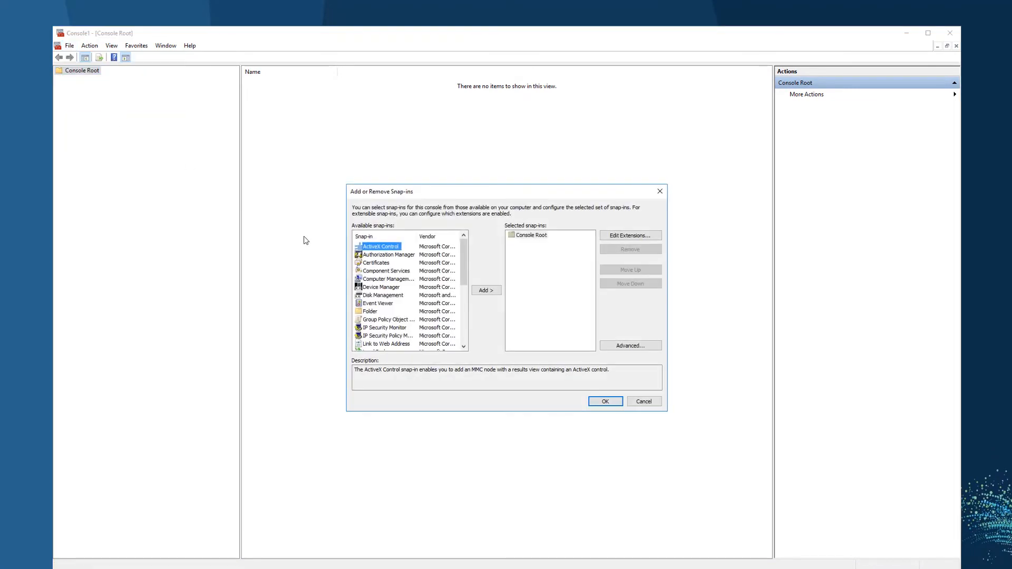
scroll(464, 332, "down", 4)
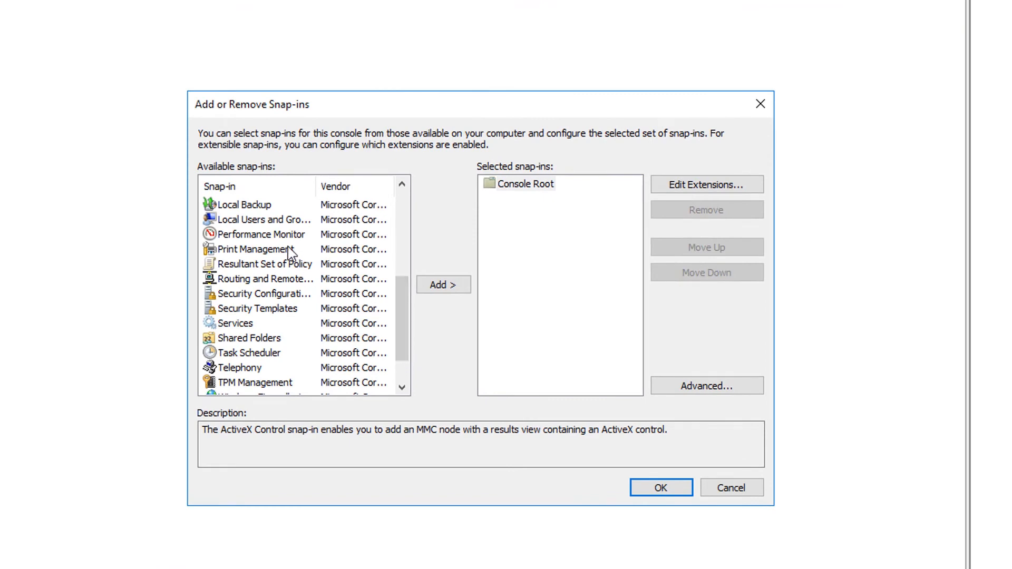
left_click(291, 234)
left_click(443, 287)
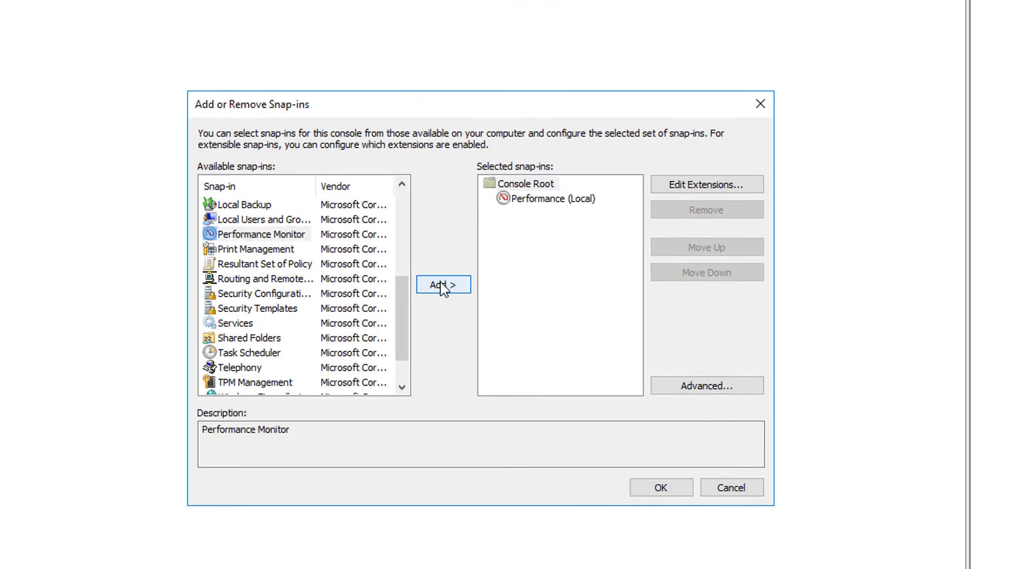
Step: Add the Group Policy Object snap-in for Local Computer and apply the selected snap-ins to the console
left_click(400, 217)
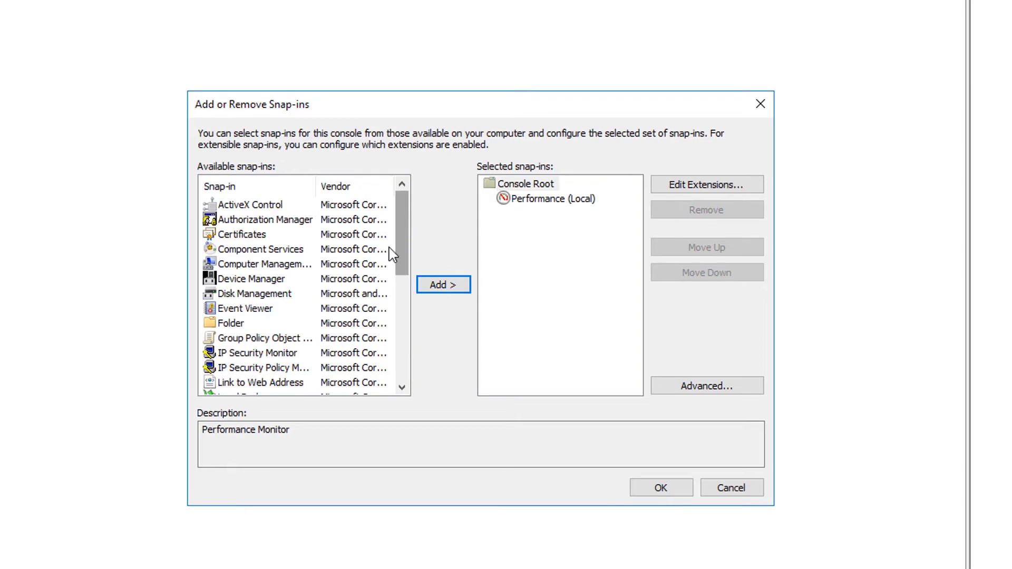
left_click(288, 342)
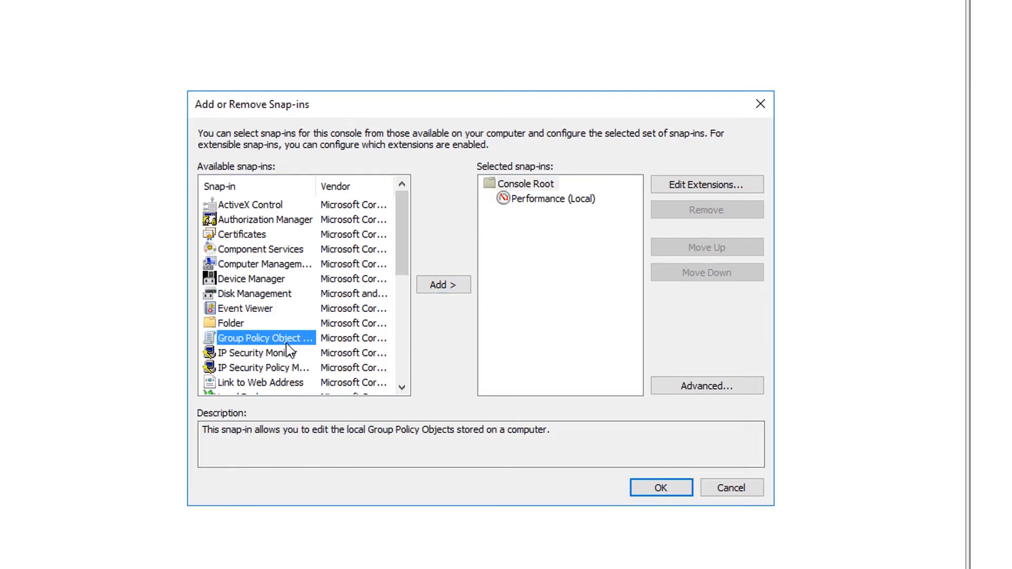
left_click(444, 286)
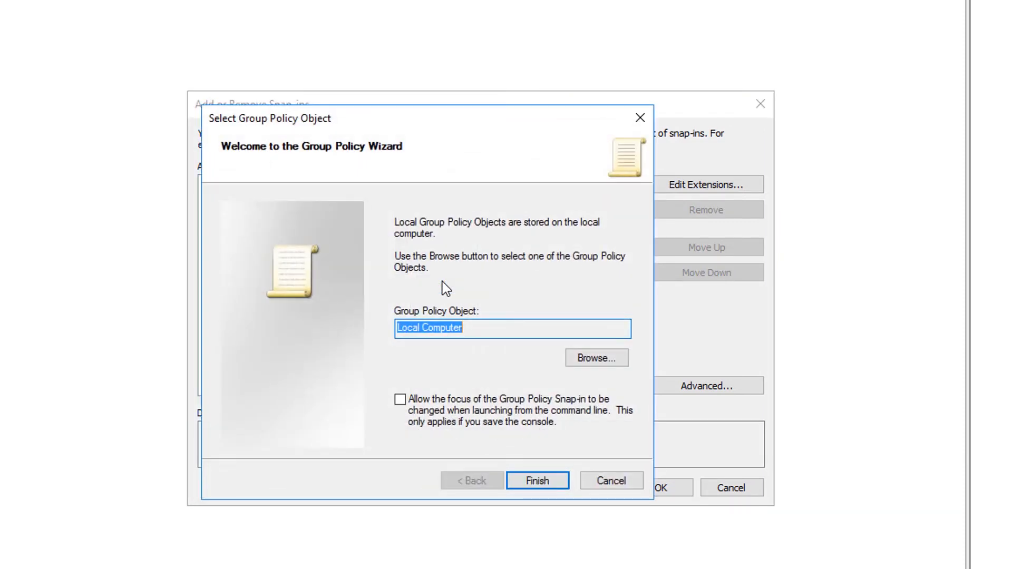
left_click(487, 334)
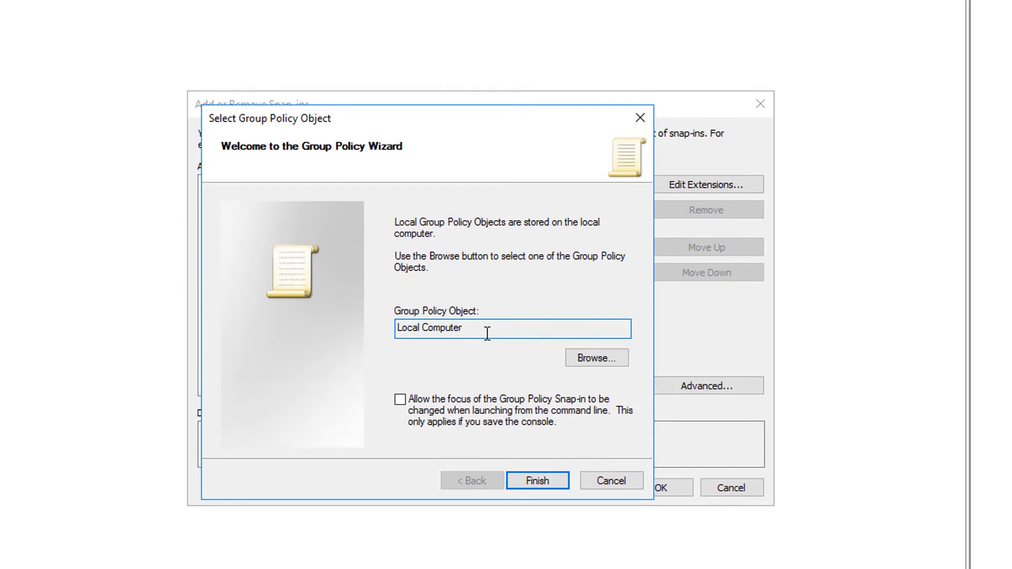
left_click(542, 482)
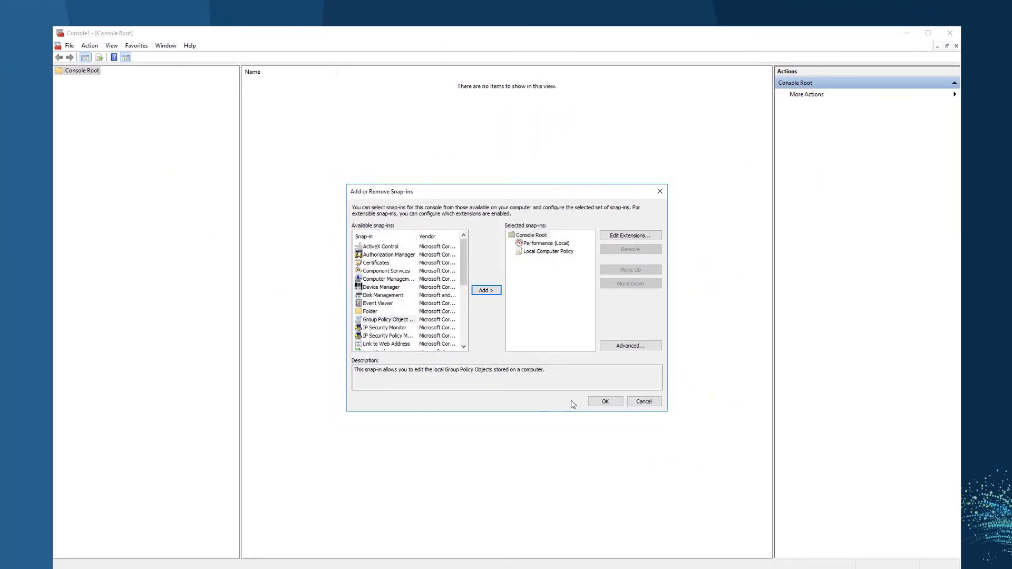
left_click(605, 401)
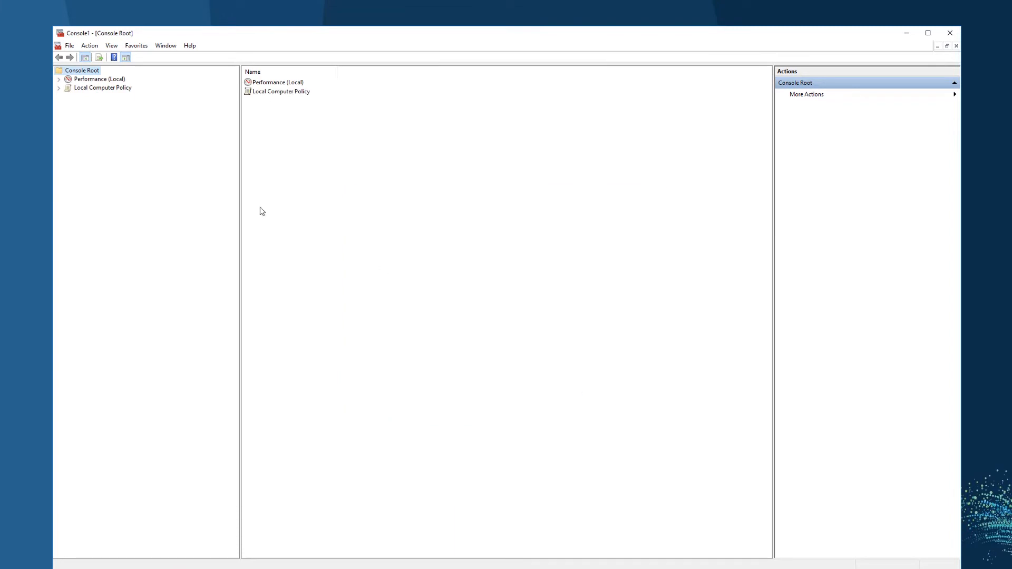
Step: Expand Performance (Local) and its Monitoring Tools in the console tree and display Performance Monitor
left_click(58, 79)
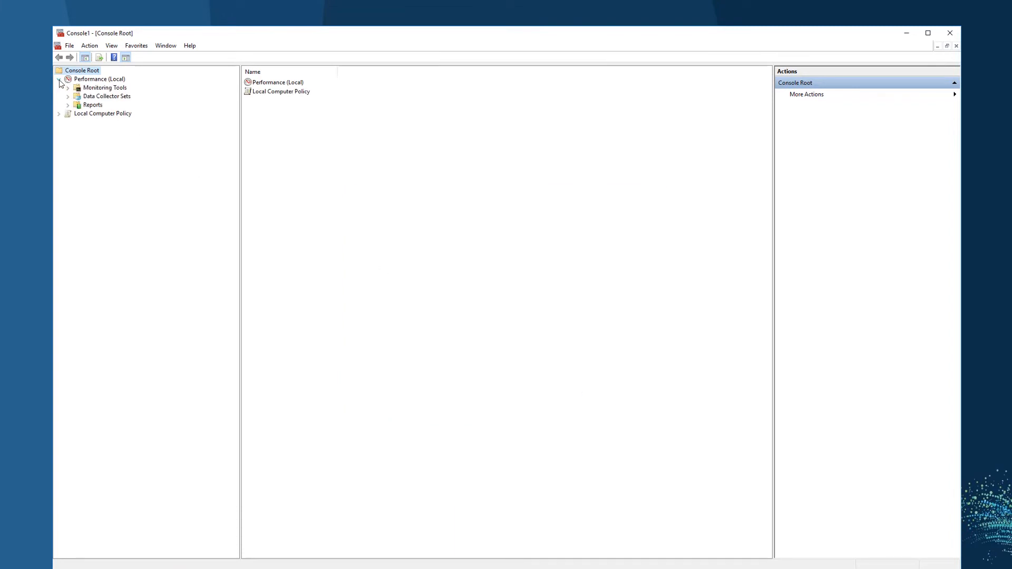
double_click(99, 89)
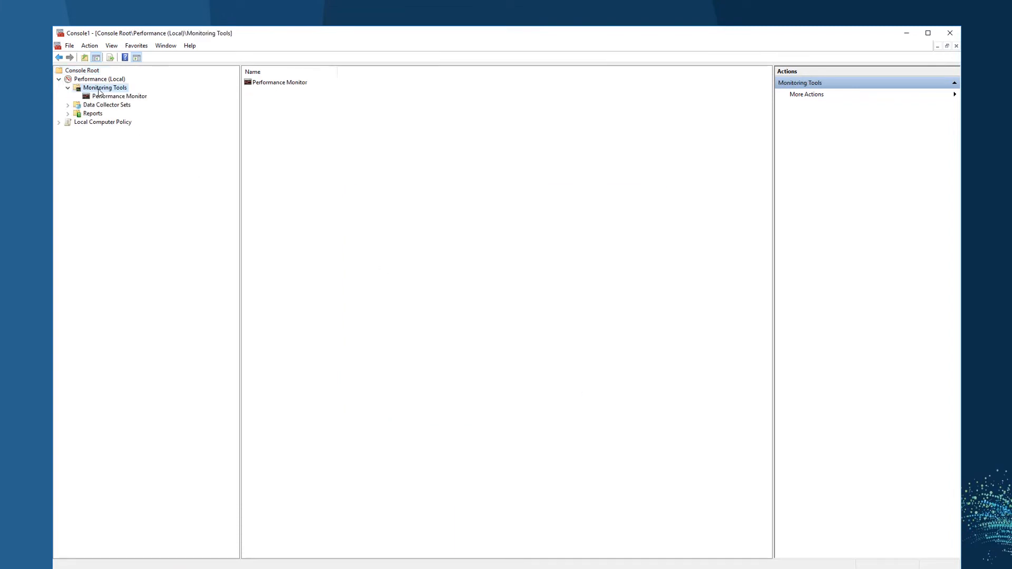
left_click(115, 97)
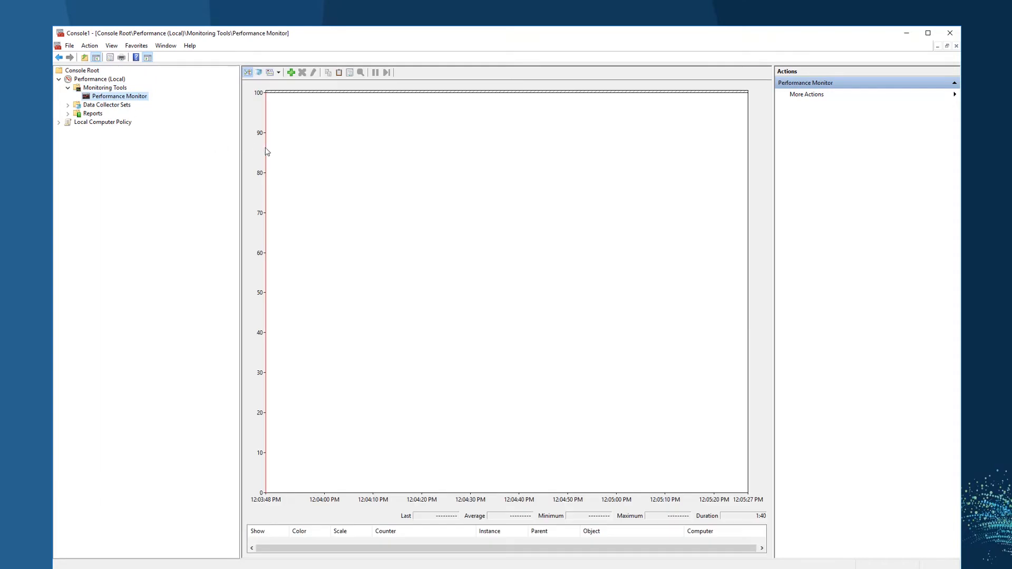
Step: Add the Imaging Encoded Frames/sec counter from PCoIP Session Imaging Statistics for all instances
left_click(292, 74)
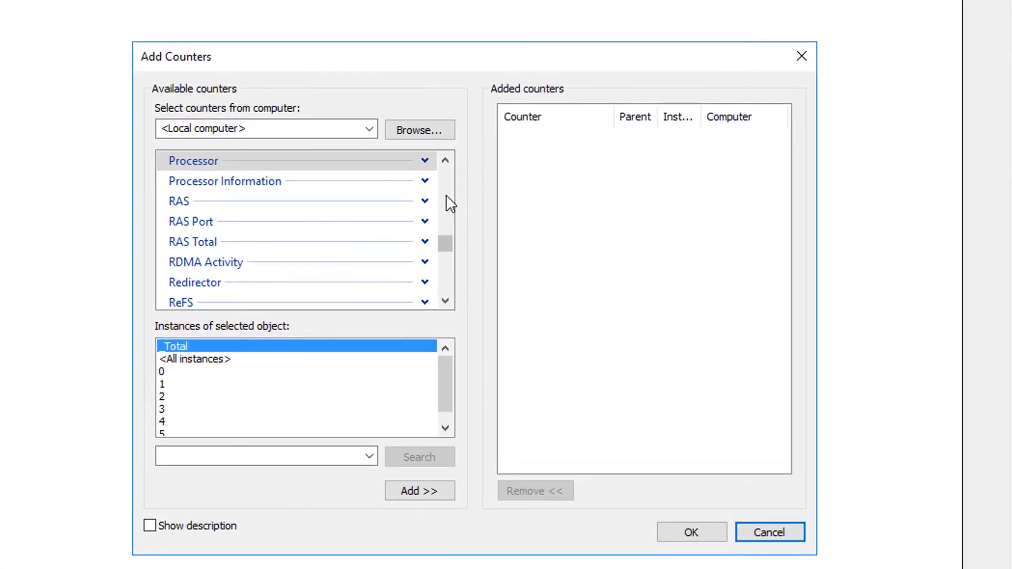
scroll(493, 246, "up", 3)
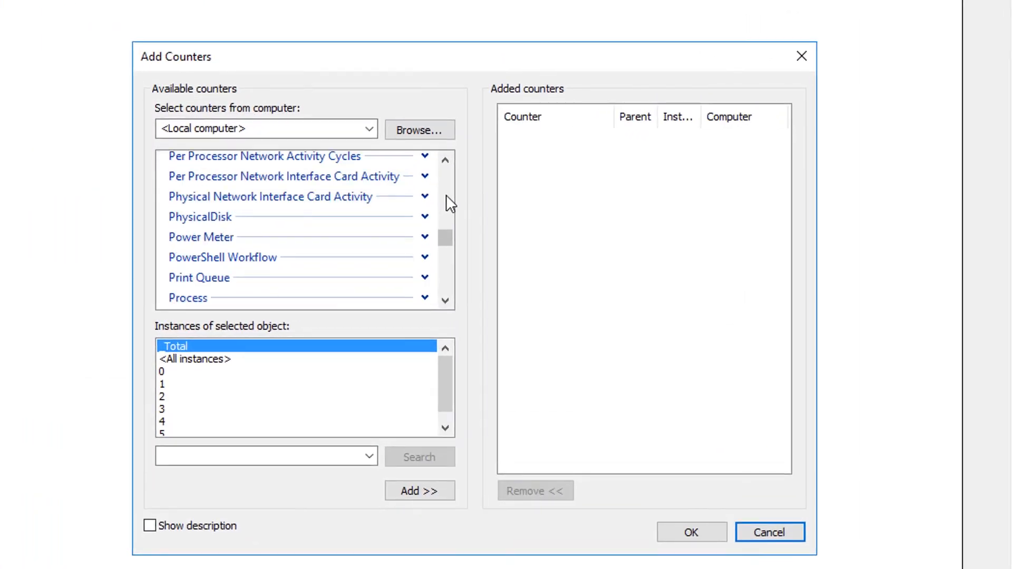
left_click(445, 163)
left_click(444, 163)
left_click(445, 163)
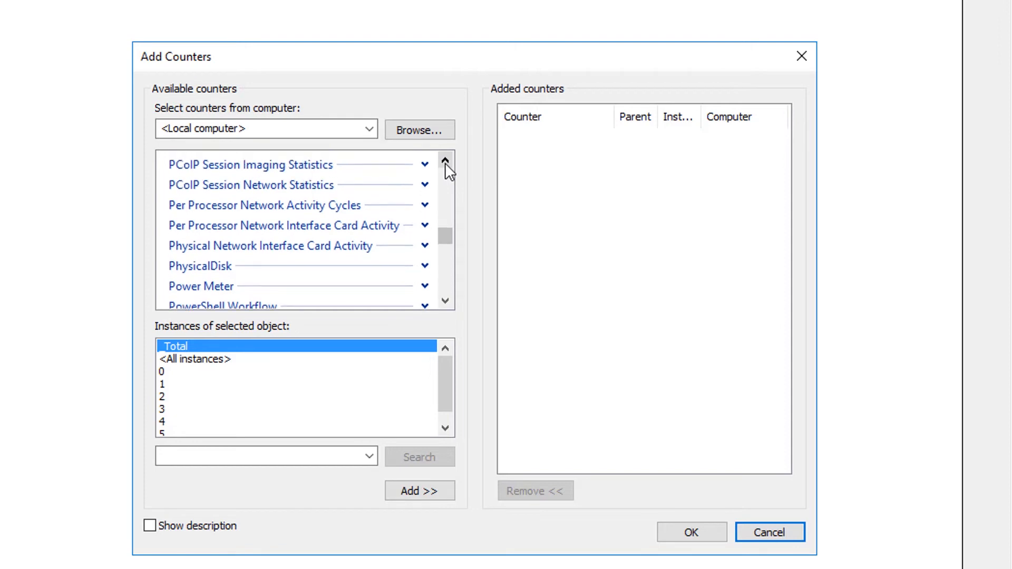
left_click(445, 163)
left_click(444, 163)
left_click(445, 163)
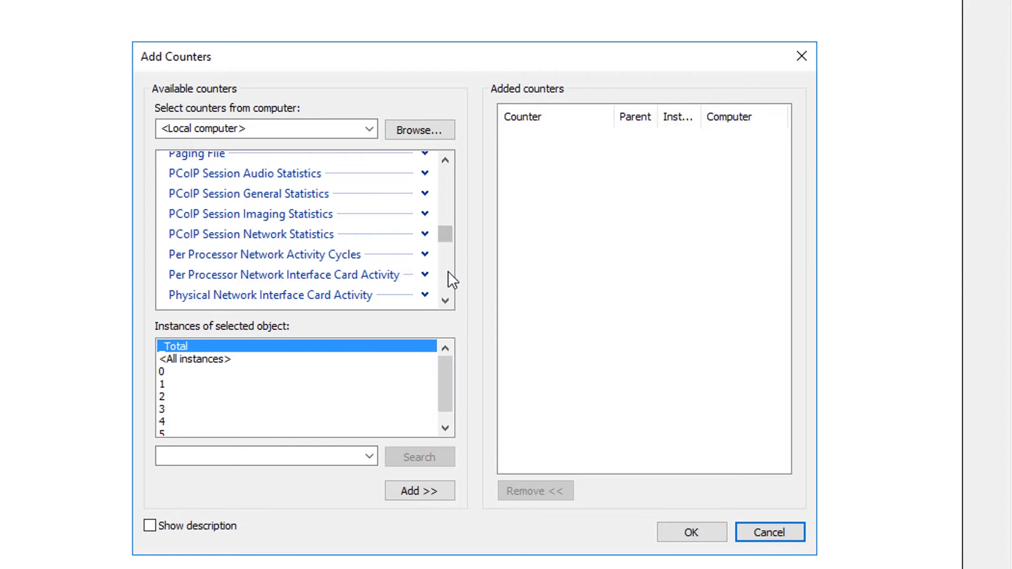
left_click(425, 213)
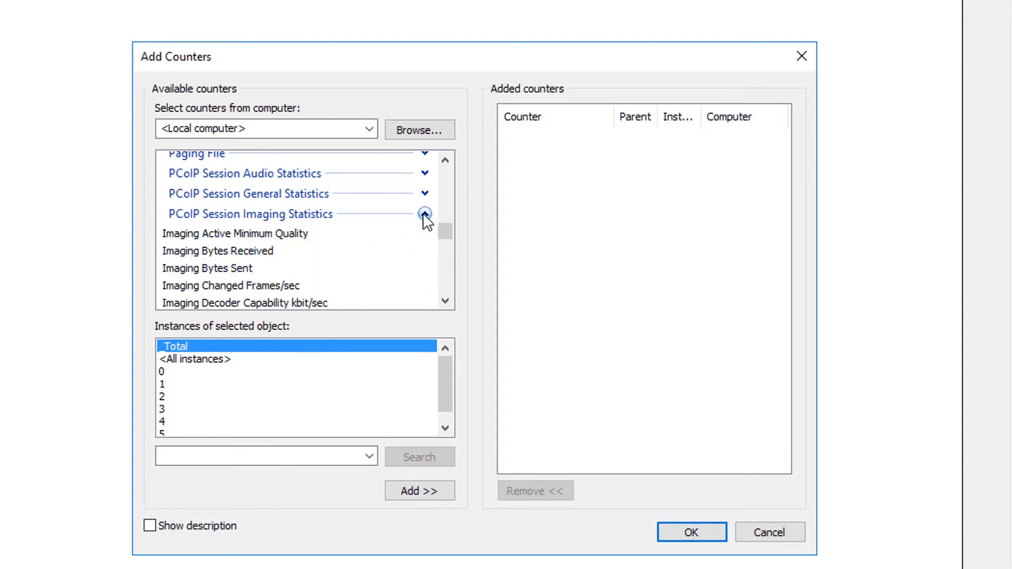
left_click(442, 302)
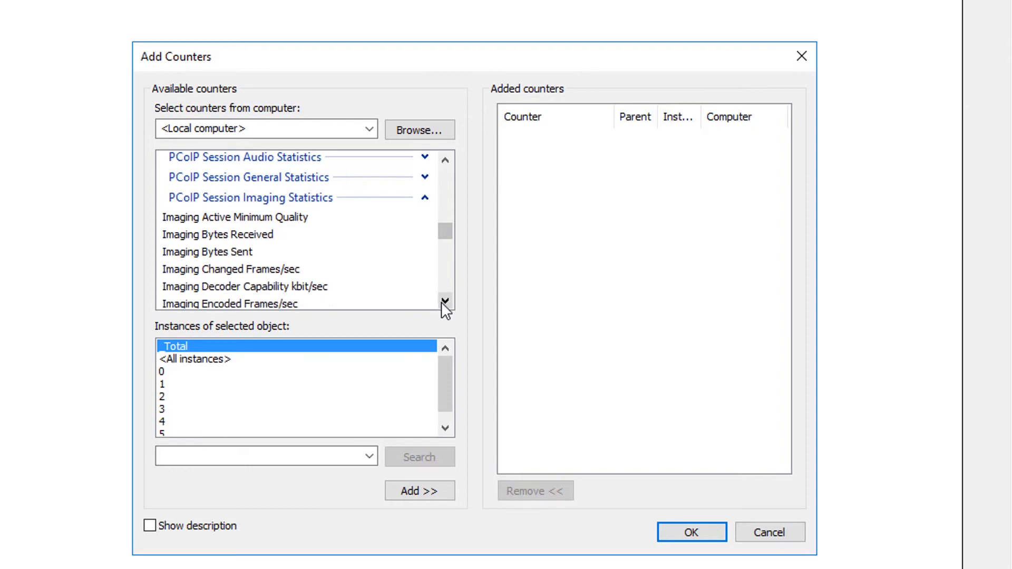
left_click(442, 301)
left_click(441, 302)
left_click(441, 301)
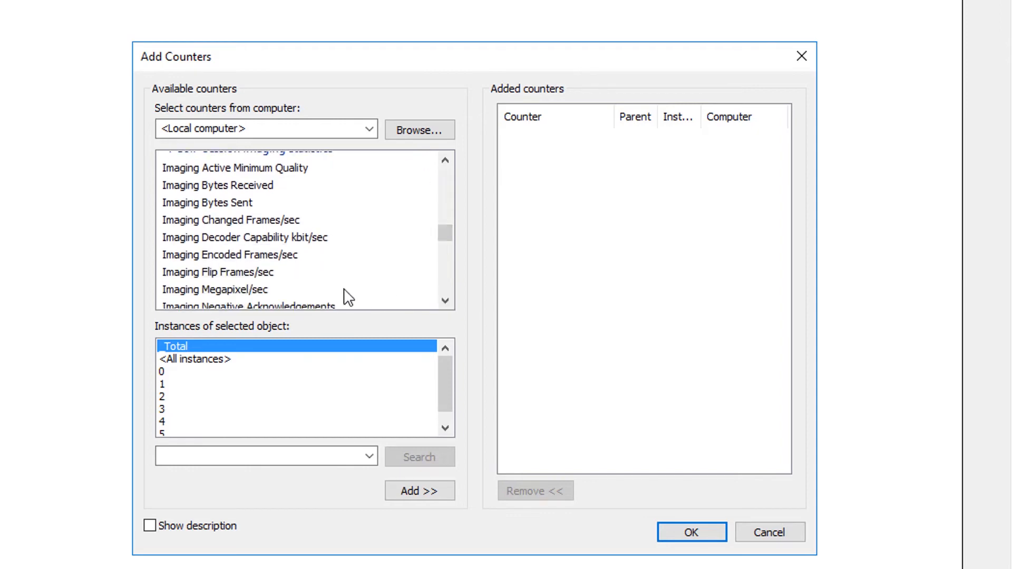
left_click(289, 257)
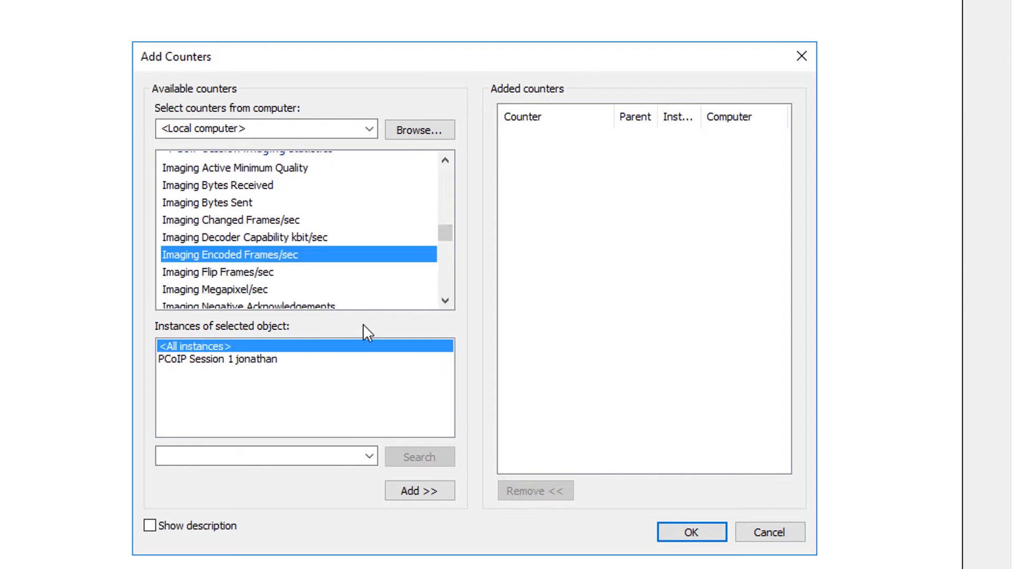
left_click(417, 491)
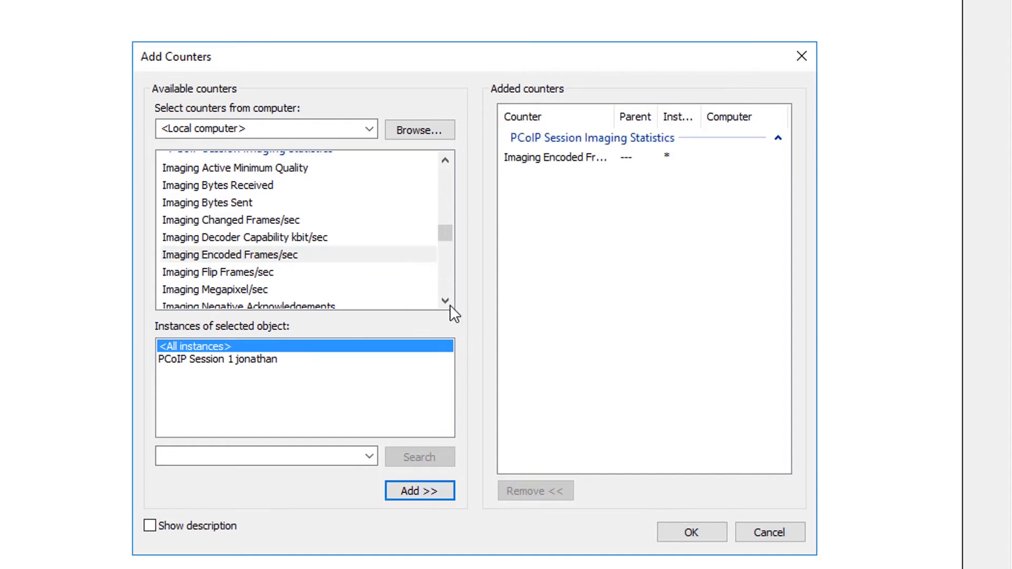
Step: Add the Round Trip Latency ms counter from PCoIP Session Network Statistics for all instances
left_click(447, 301)
left_click(447, 301)
left_click(447, 302)
left_click(447, 301)
left_click(447, 302)
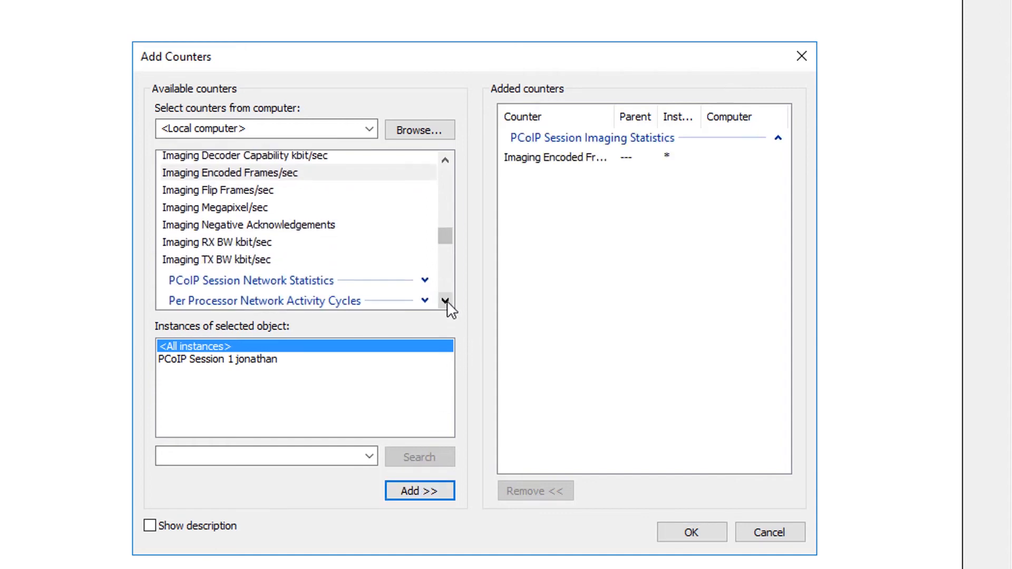
left_click(447, 301)
left_click(447, 302)
left_click(447, 302)
left_click(447, 301)
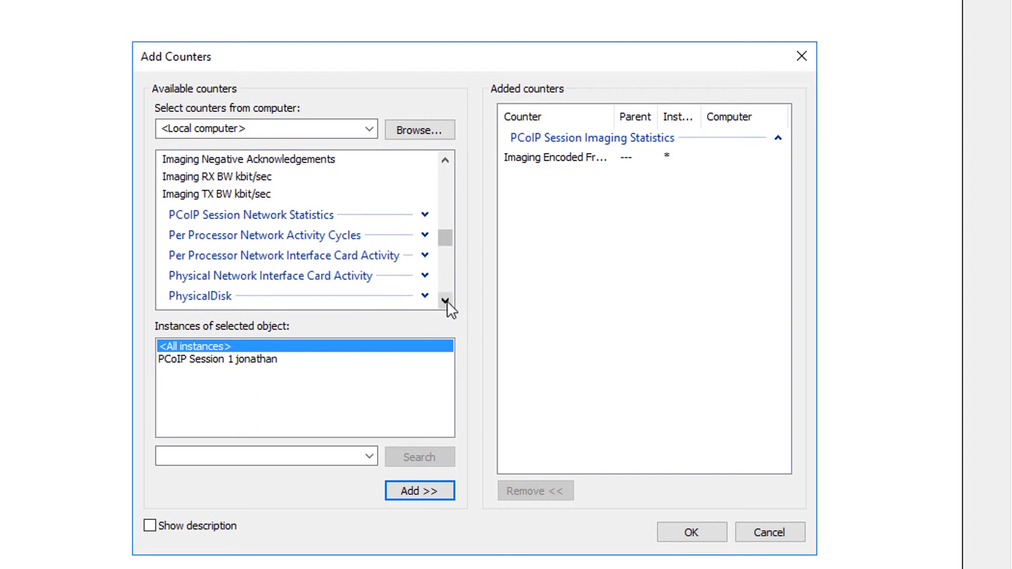
left_click(425, 215)
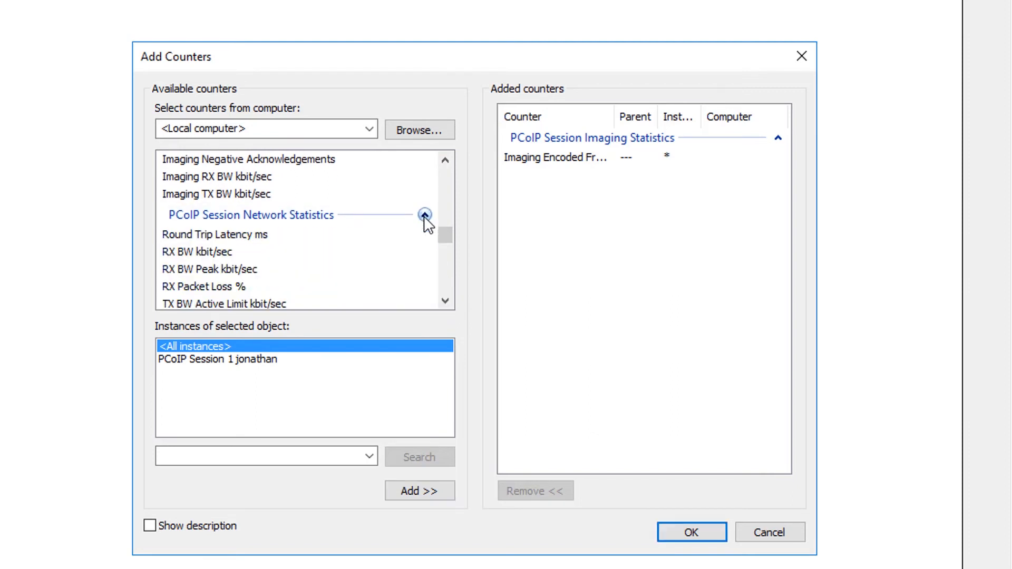
left_click(445, 302)
left_click(445, 301)
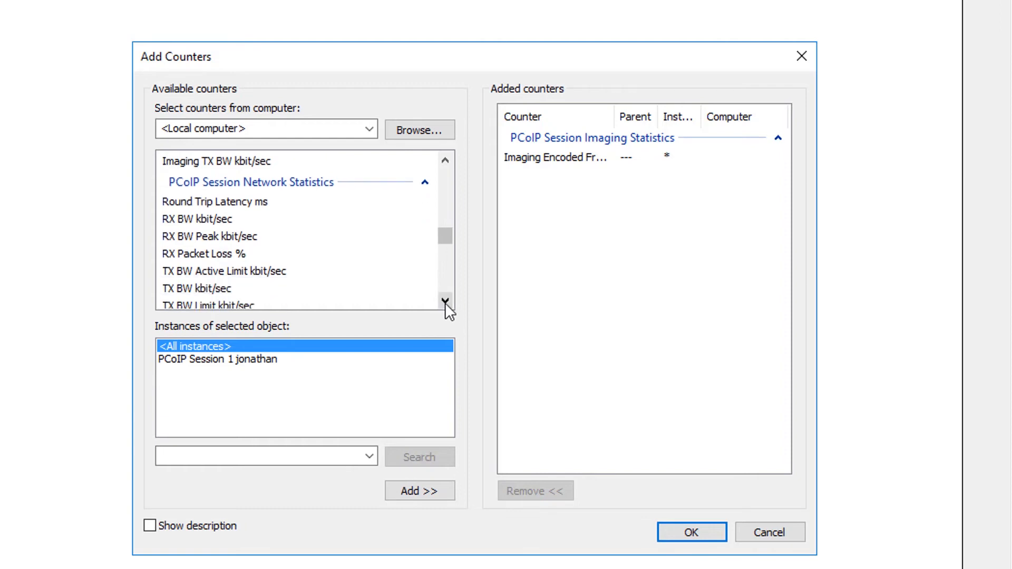
left_click(259, 203)
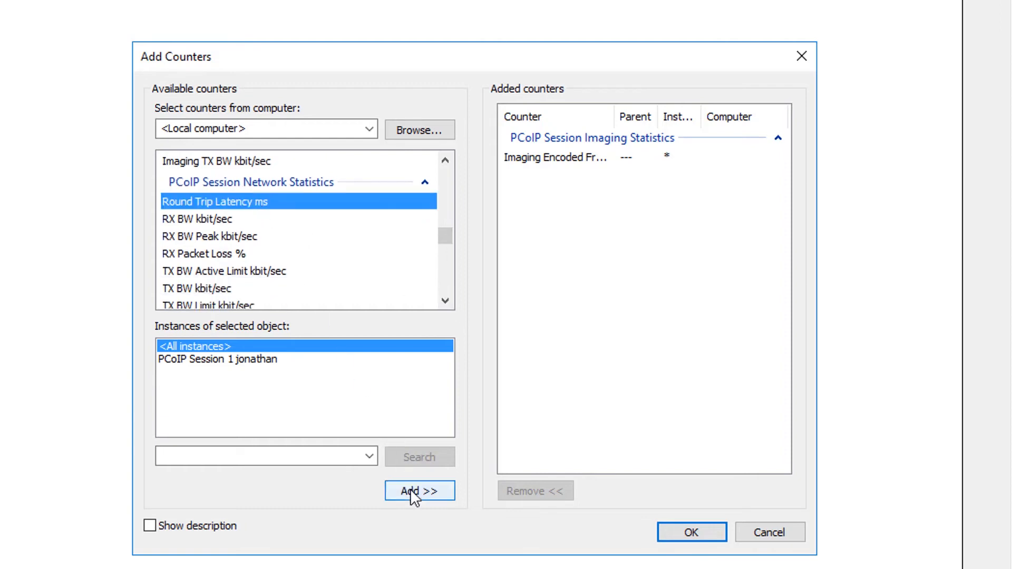
left_click(414, 492)
Step: Add the TX Packet Loss % and TX BW kbit/sec network counters and apply the selected counters to the graph
left_click(446, 297)
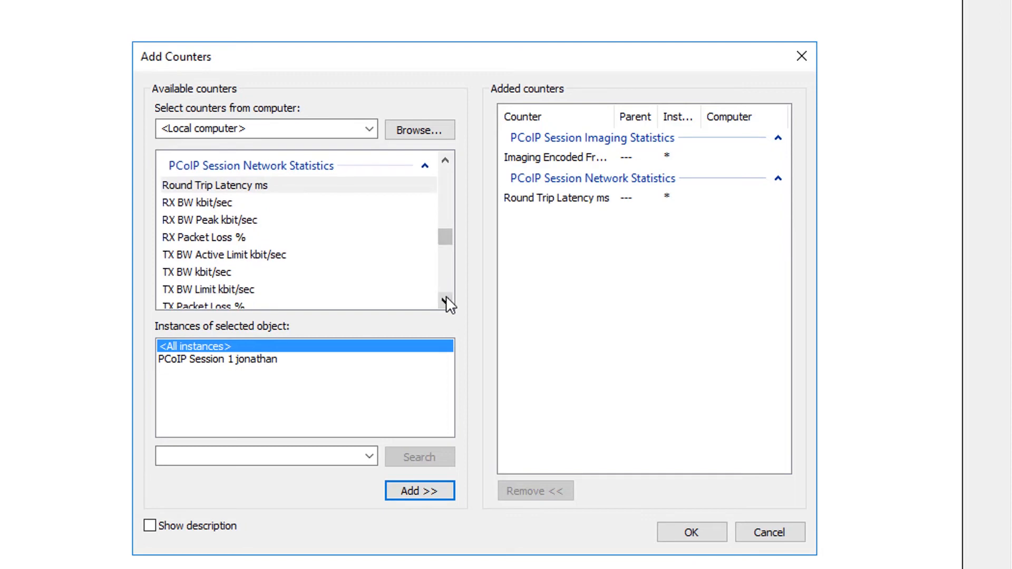
left_click(446, 297)
left_click(445, 296)
left_click(445, 297)
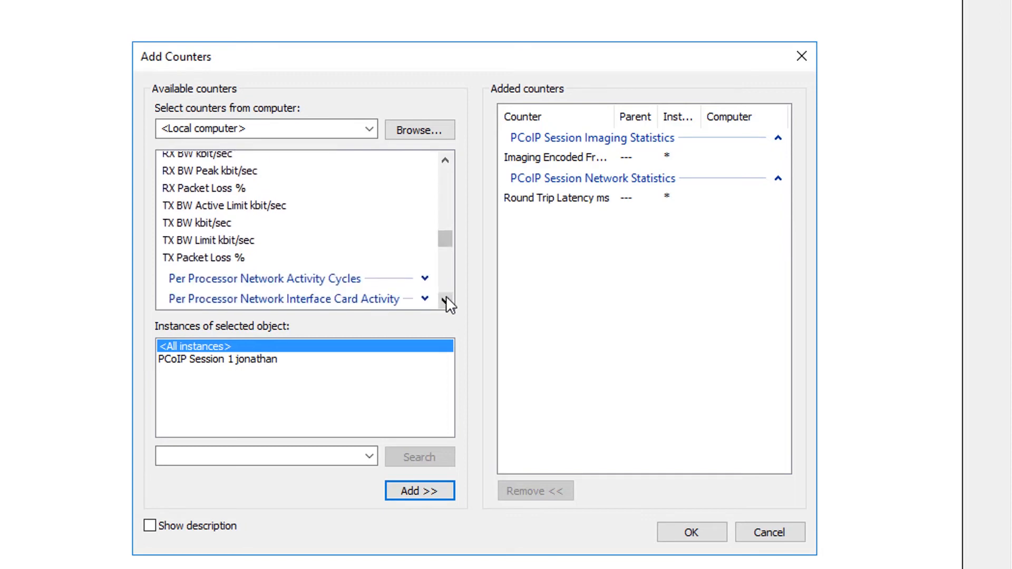
left_click(235, 257)
left_click(412, 486)
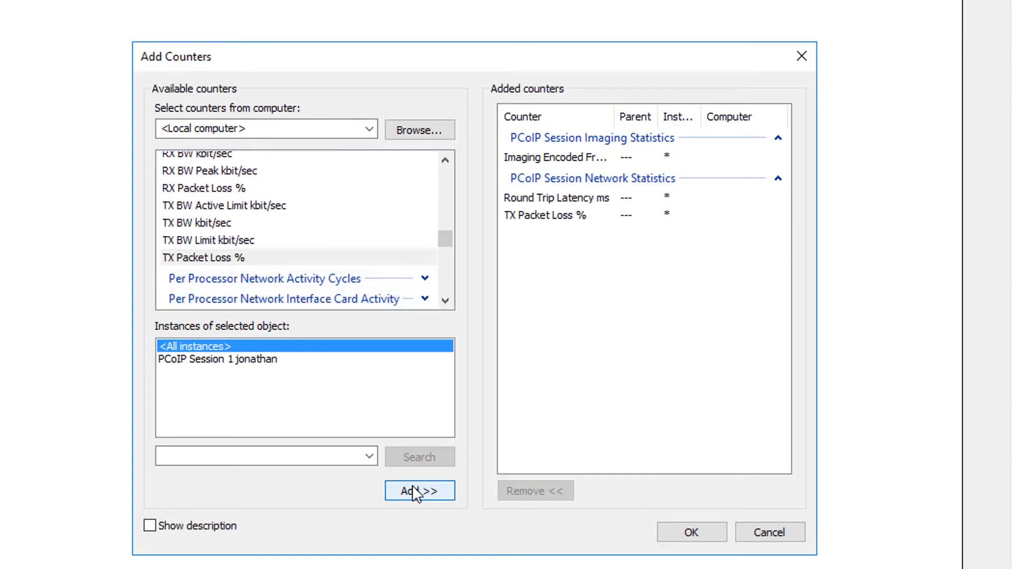
left_click(246, 223)
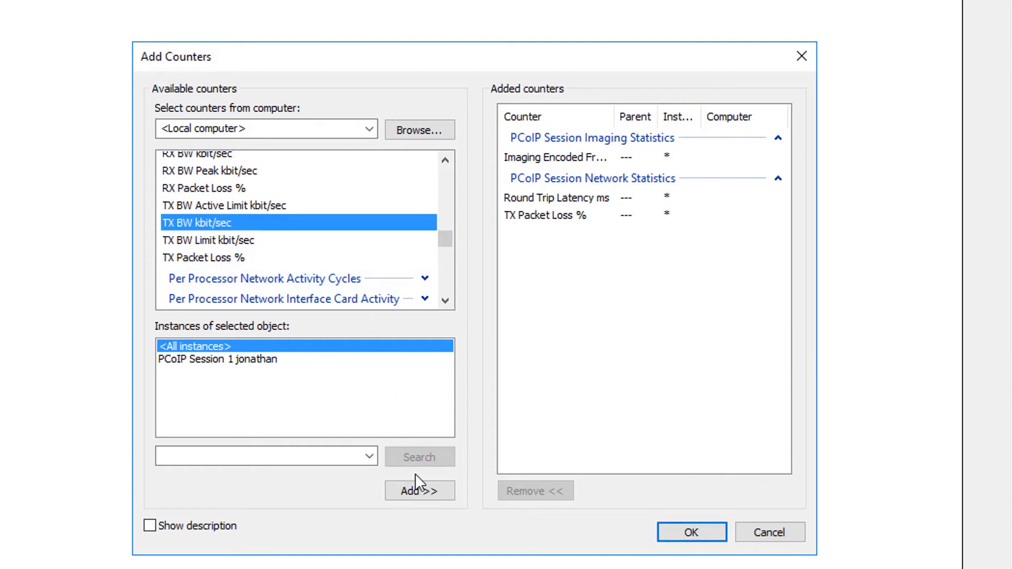
left_click(416, 490)
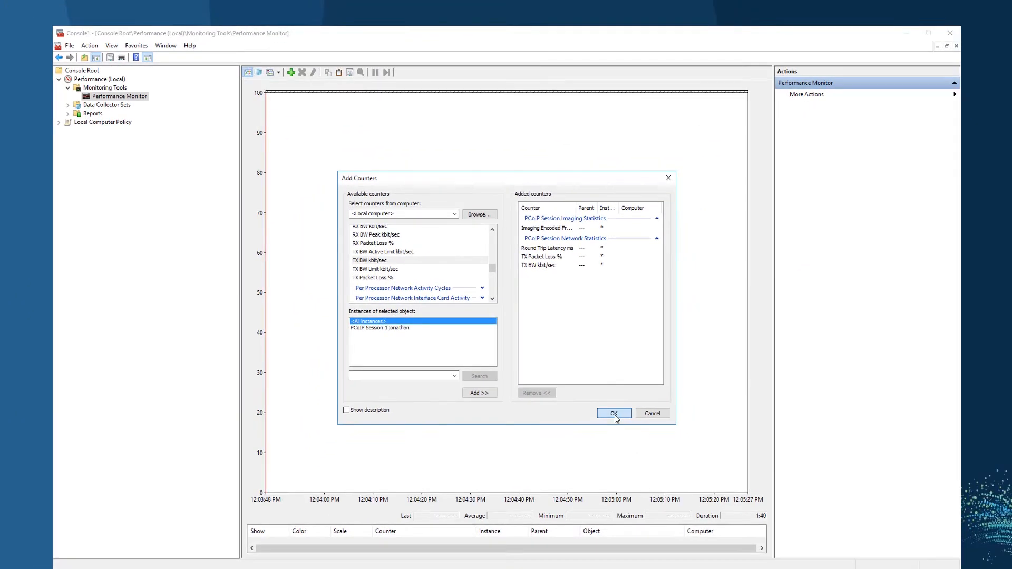
left_click(691, 532)
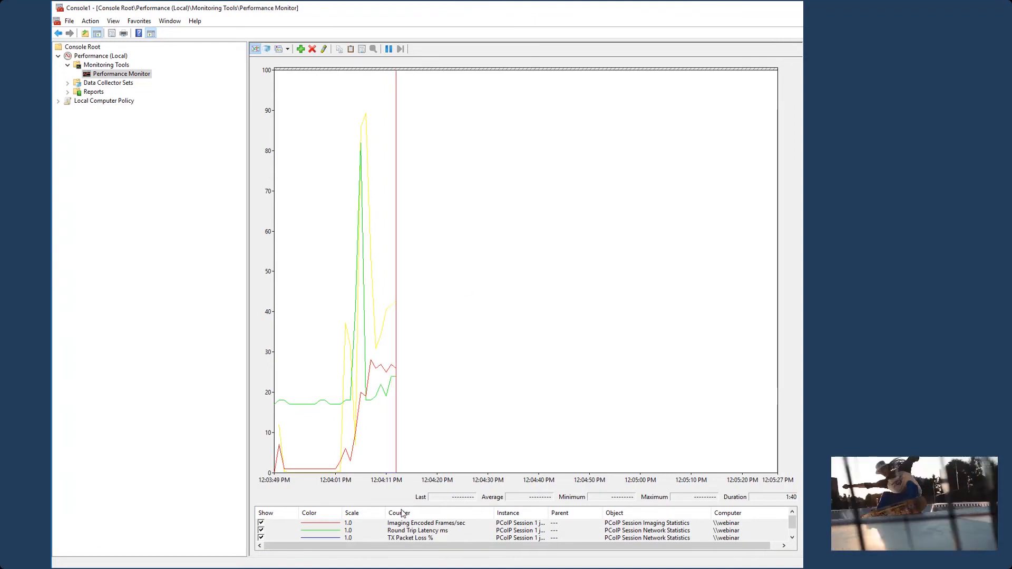
Step: Check the statistics of the Imaging Encoded Frames/sec, Round Trip Latency ms and TX Packet Loss % counters
left_click(423, 523)
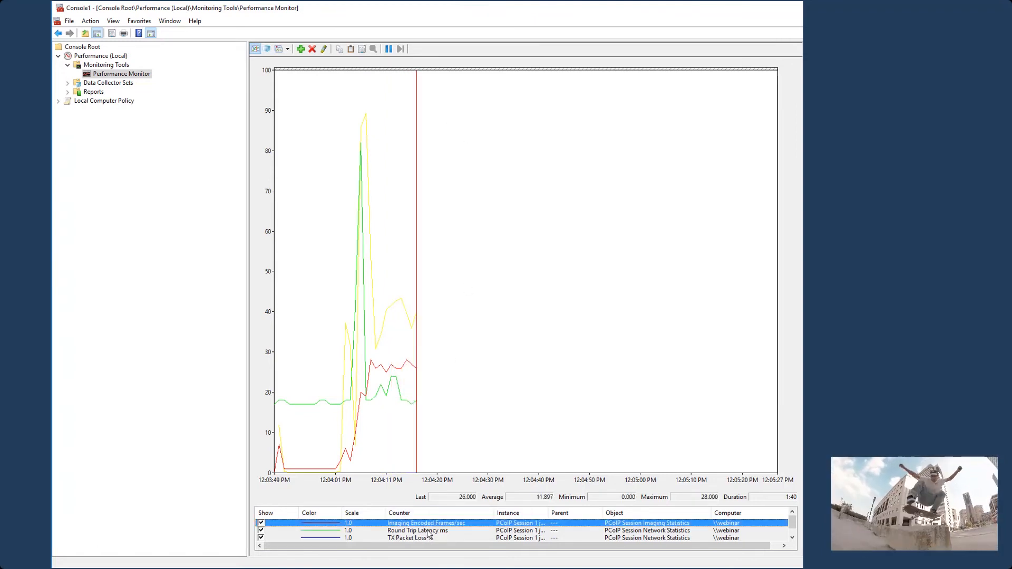
left_click(427, 531)
left_click(427, 538)
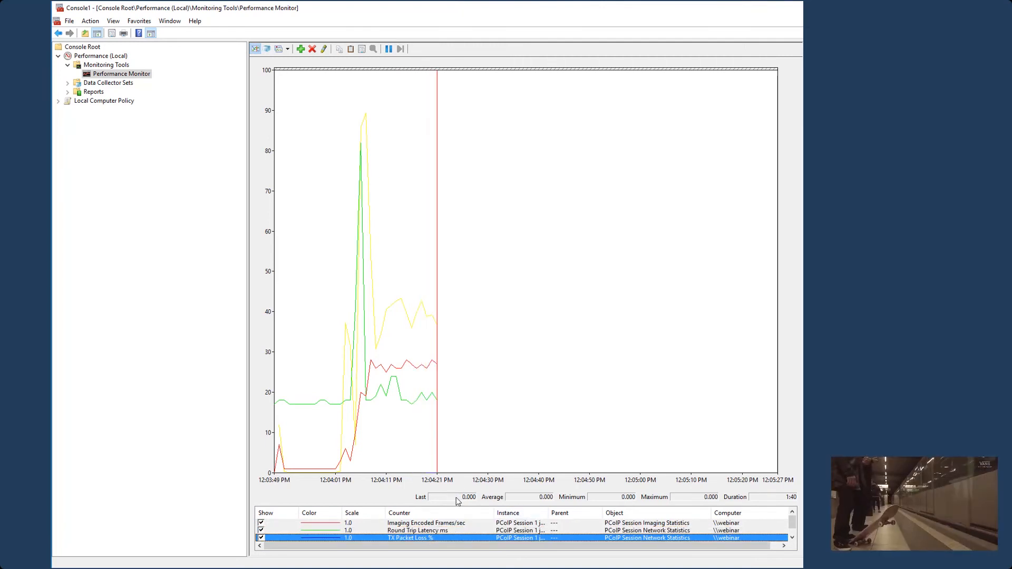
left_click(522, 531)
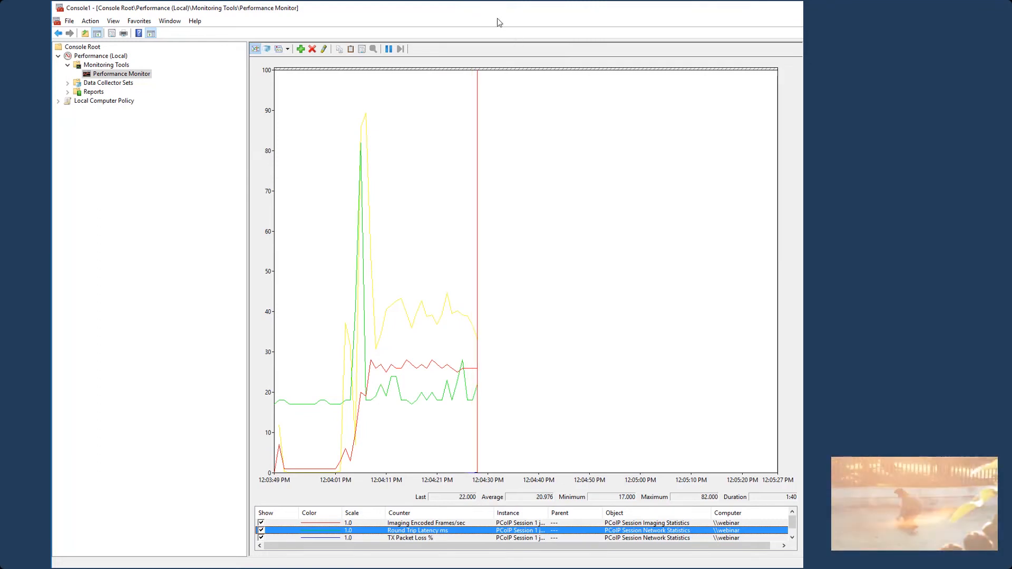
Step: View the counters as a histogram bar chart and as a report, and return to the line graph
left_click(288, 49)
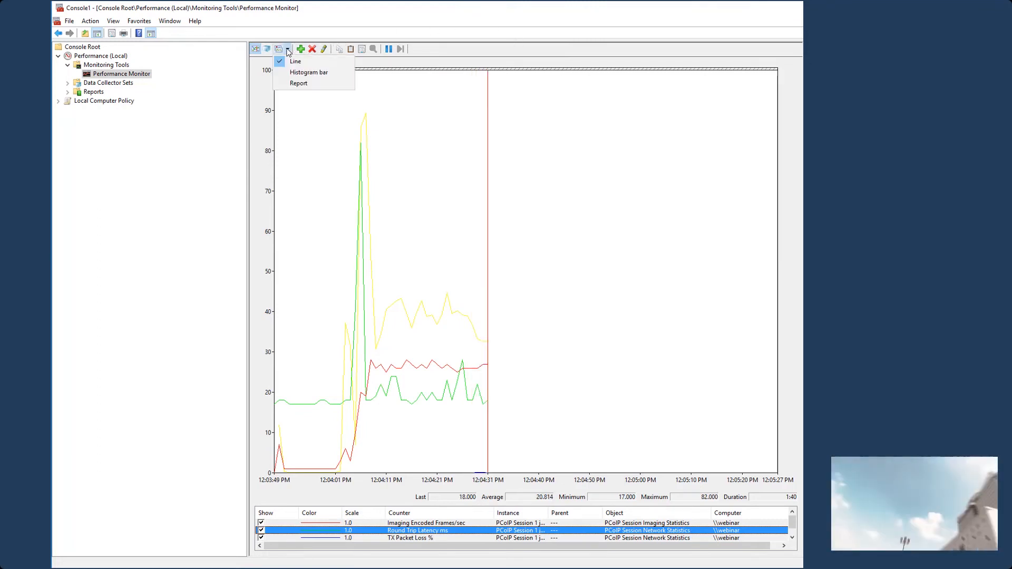
left_click(299, 74)
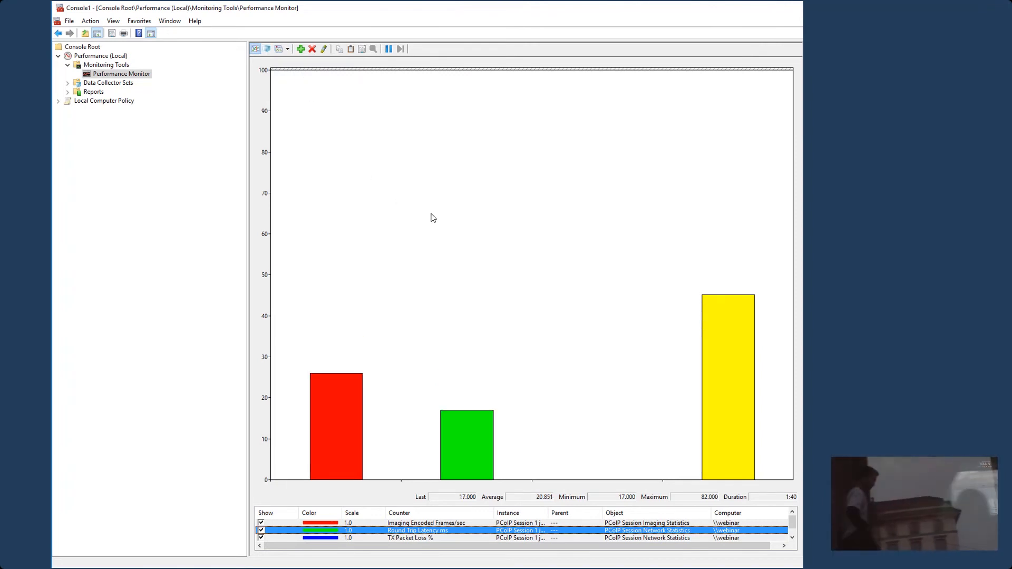
left_click(287, 49)
left_click(300, 83)
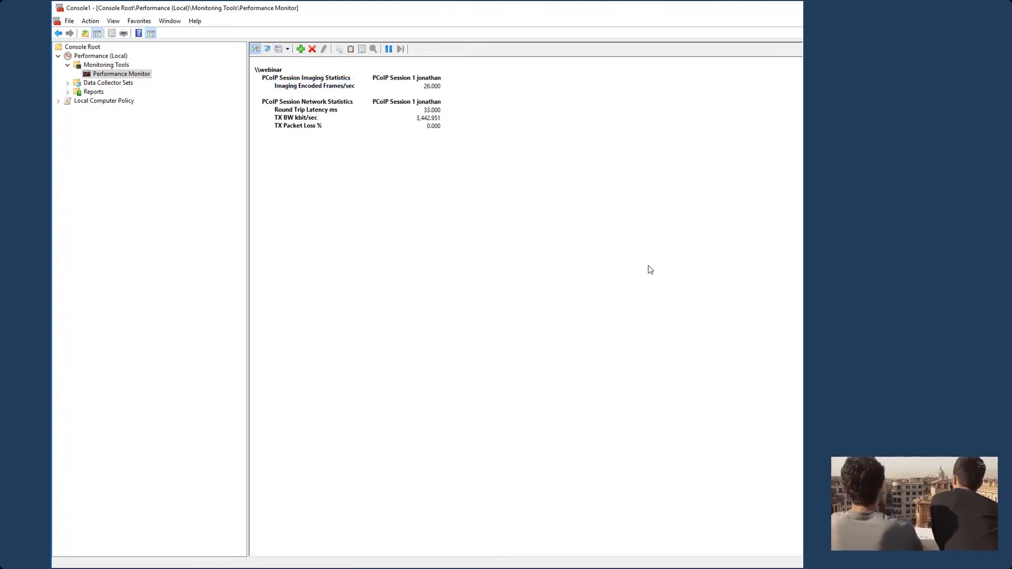
left_click(286, 49)
left_click(294, 61)
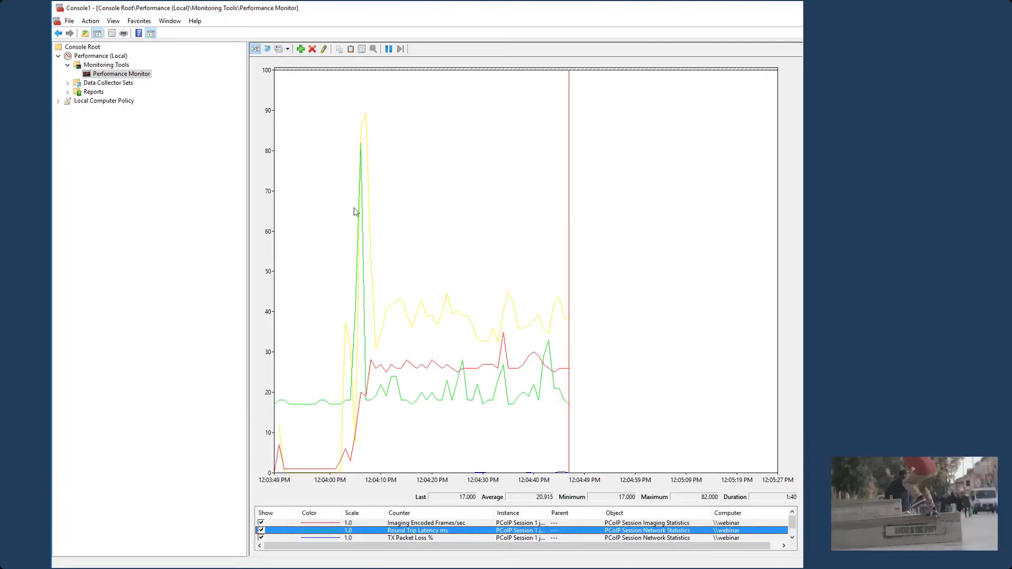
mouse_move(517, 403)
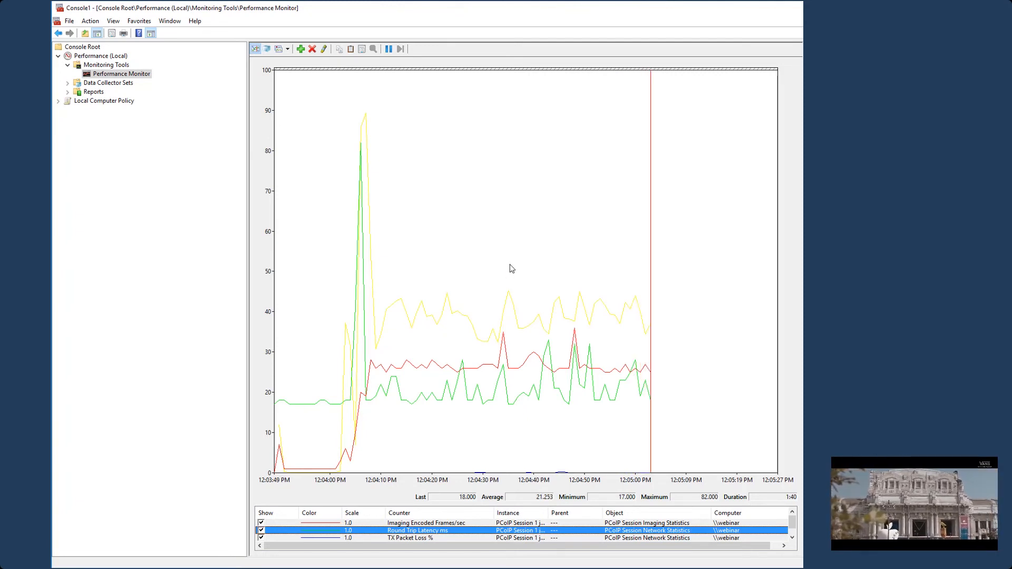
Step: Look at the Data Collector Sets categories and return to the Performance Monitor graph
left_click(120, 86)
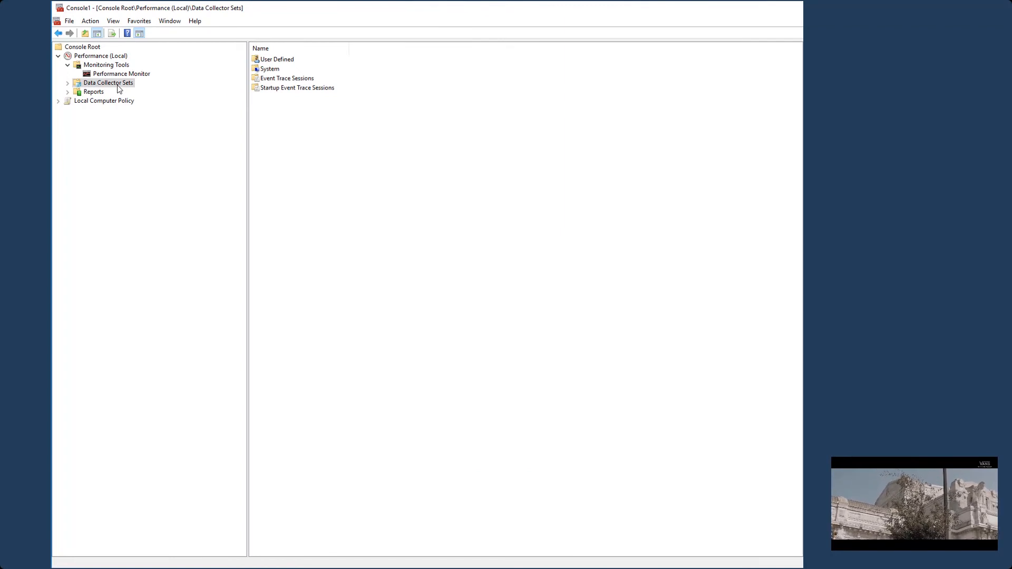
left_click(117, 76)
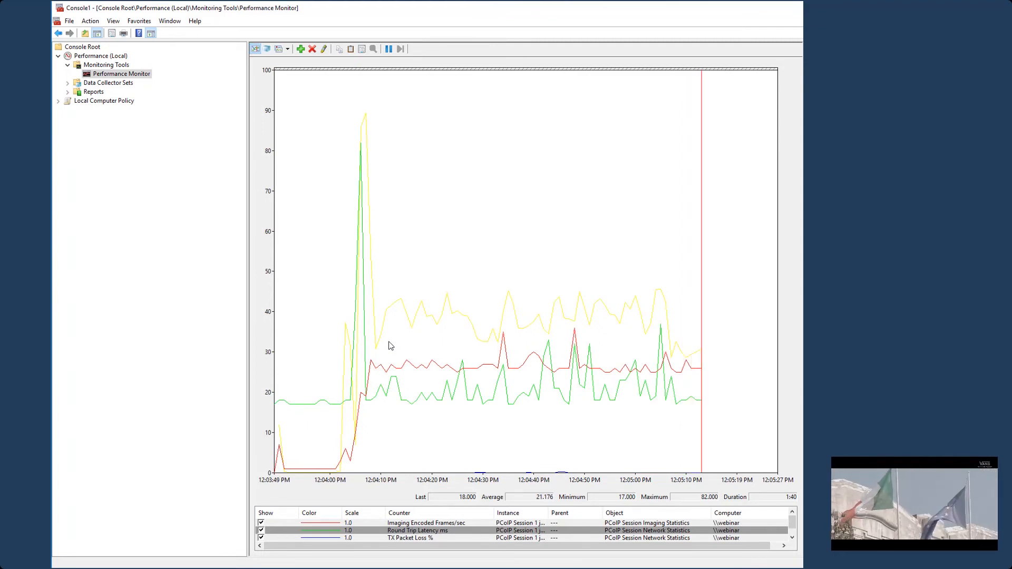
Step: Expand Local Computer Policy and open the template management dialog for Administrative Templates under Computer Configuration
double_click(94, 102)
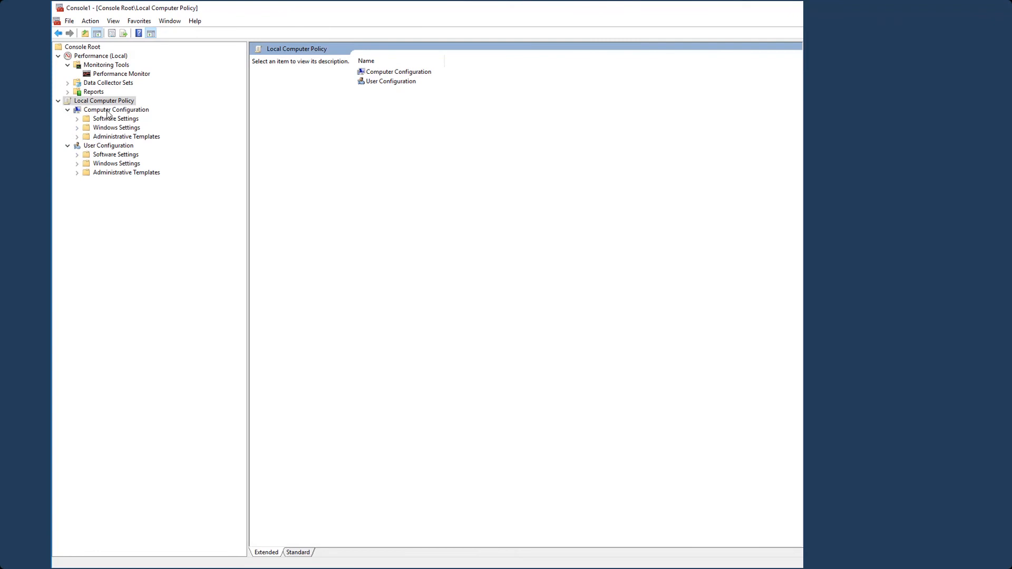
left_click(121, 139)
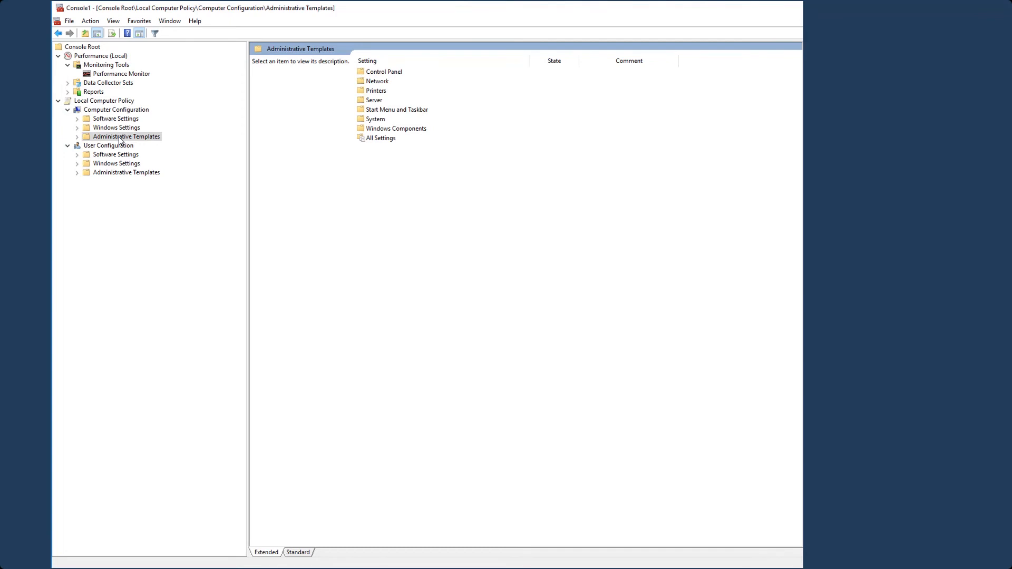
right_click(120, 140)
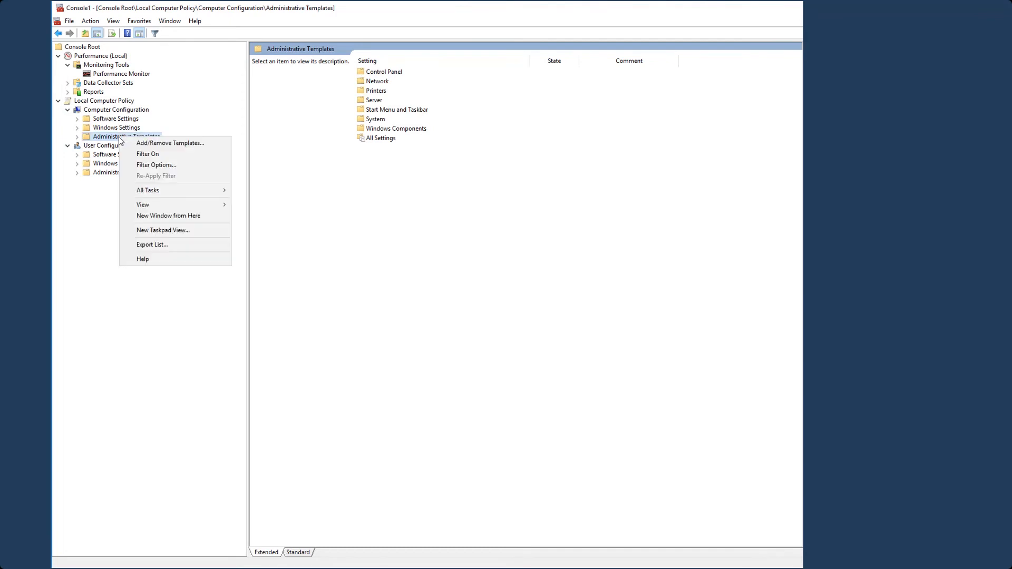
left_click(170, 143)
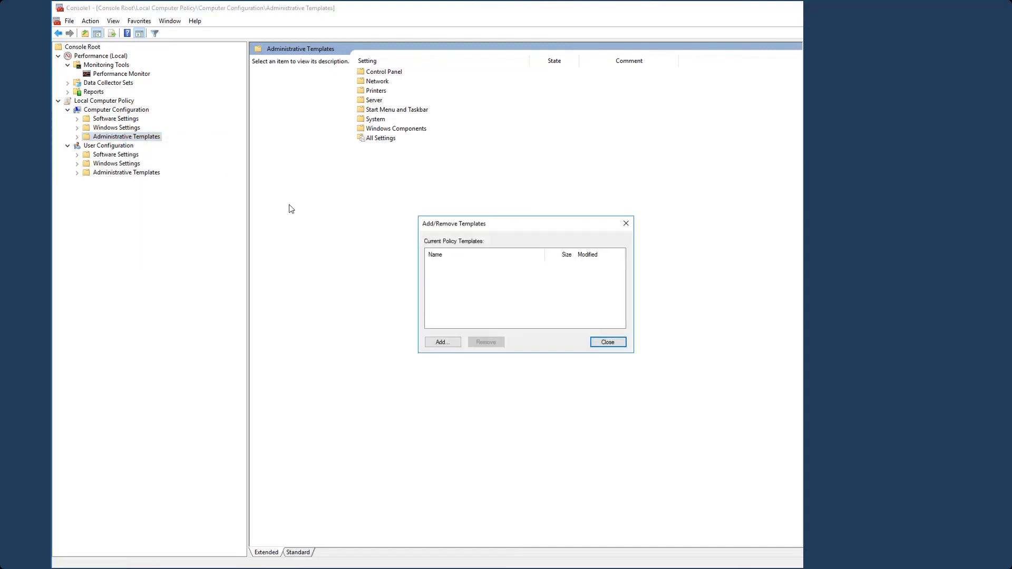
Step: Add the policy template pcoip.adm from C:\Program Files (x86)\Teradici\PCoIP Agent\configuration and close the template dialog
left_click(433, 343)
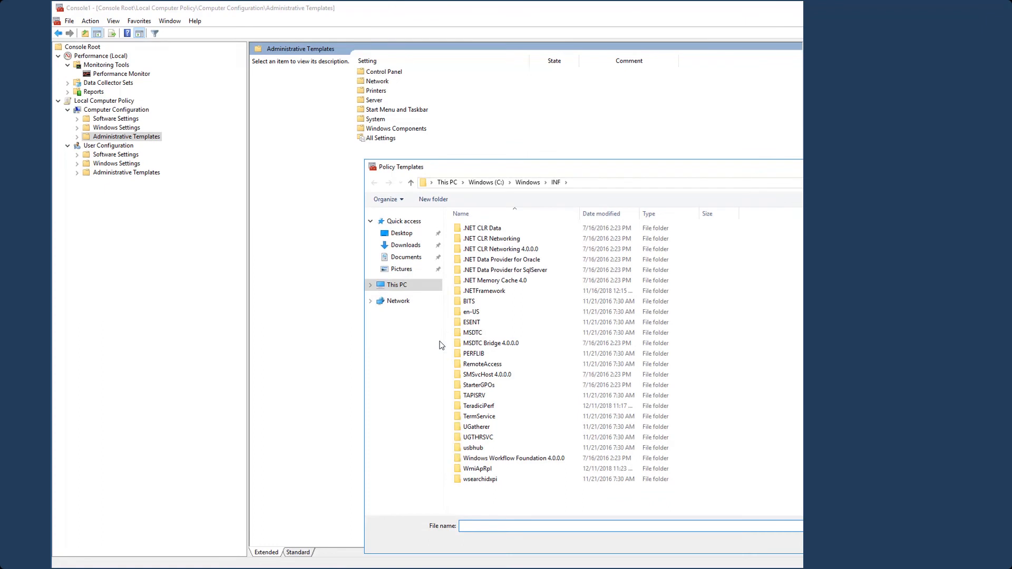
left_click(482, 183)
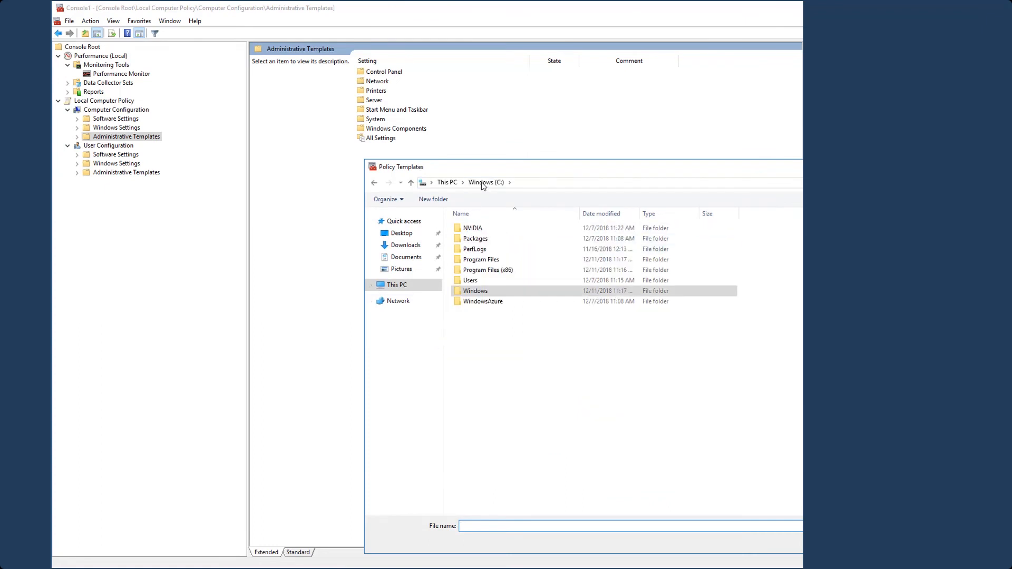
double_click(490, 270)
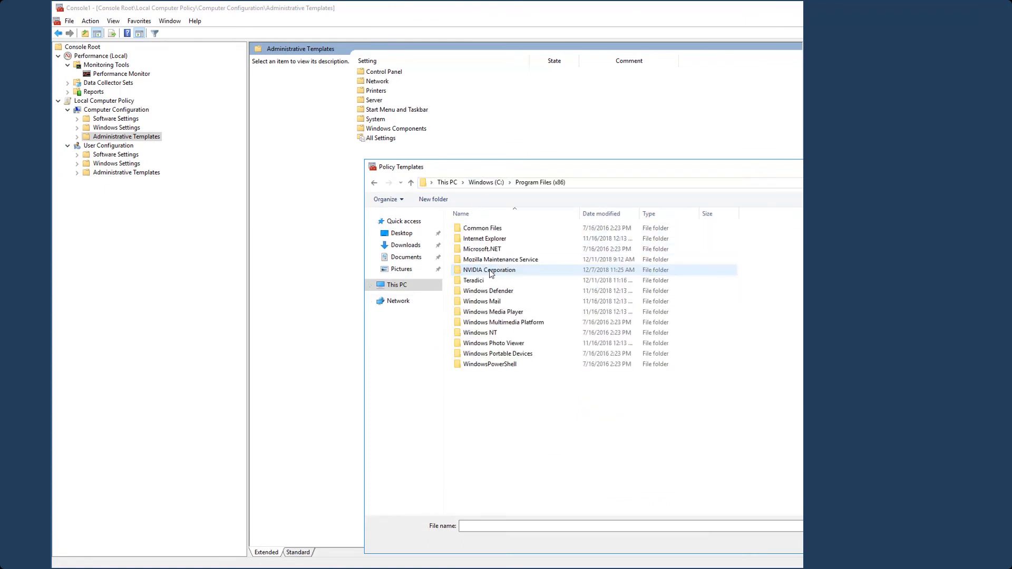
double_click(481, 283)
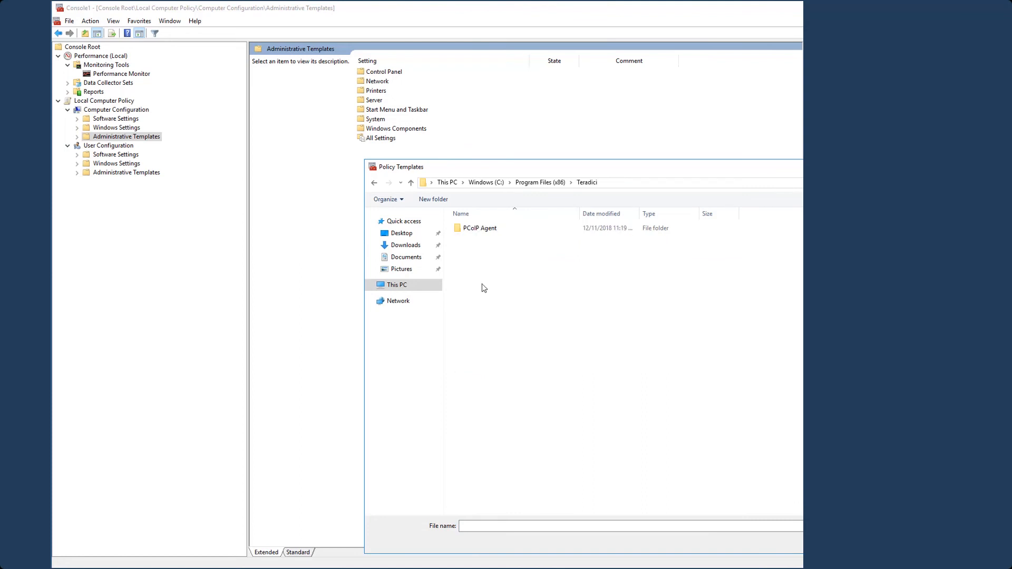
double_click(484, 233)
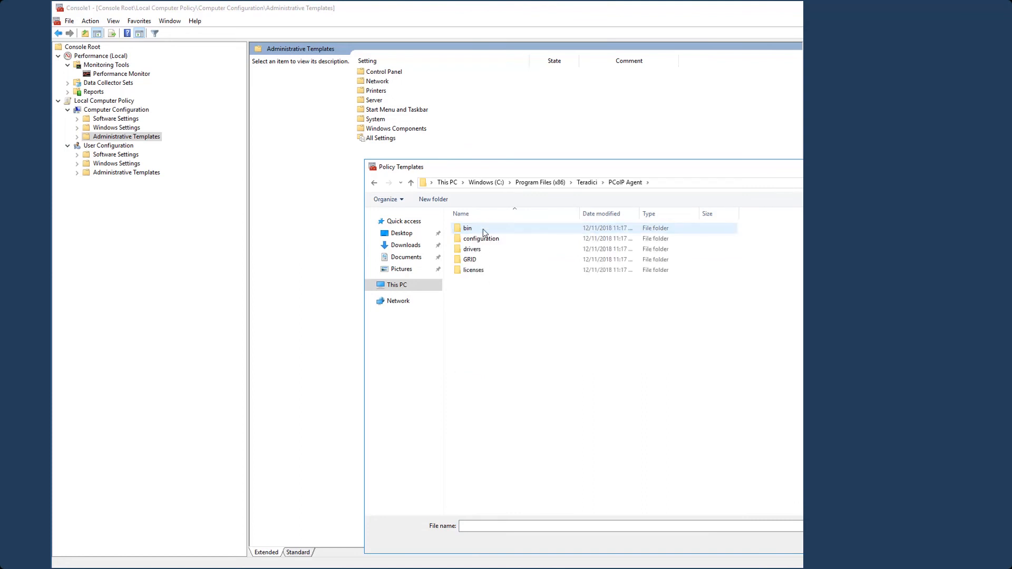
double_click(484, 240)
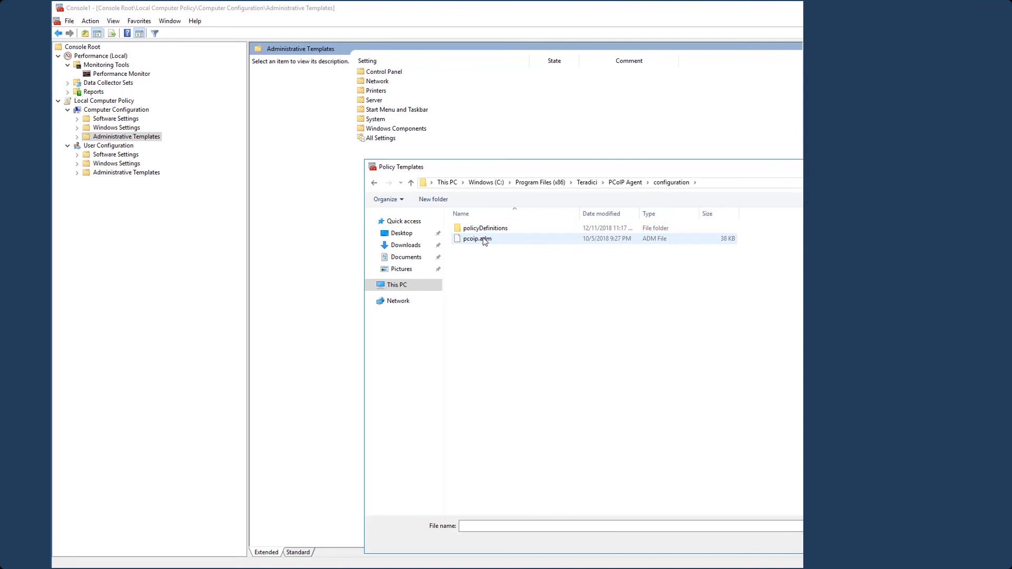
left_click(488, 244)
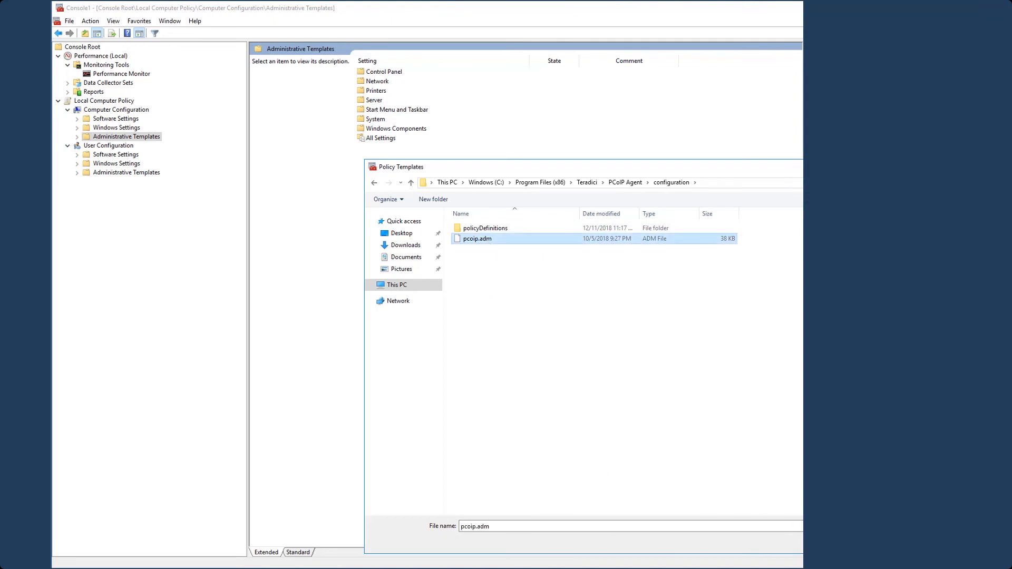
key("Return")
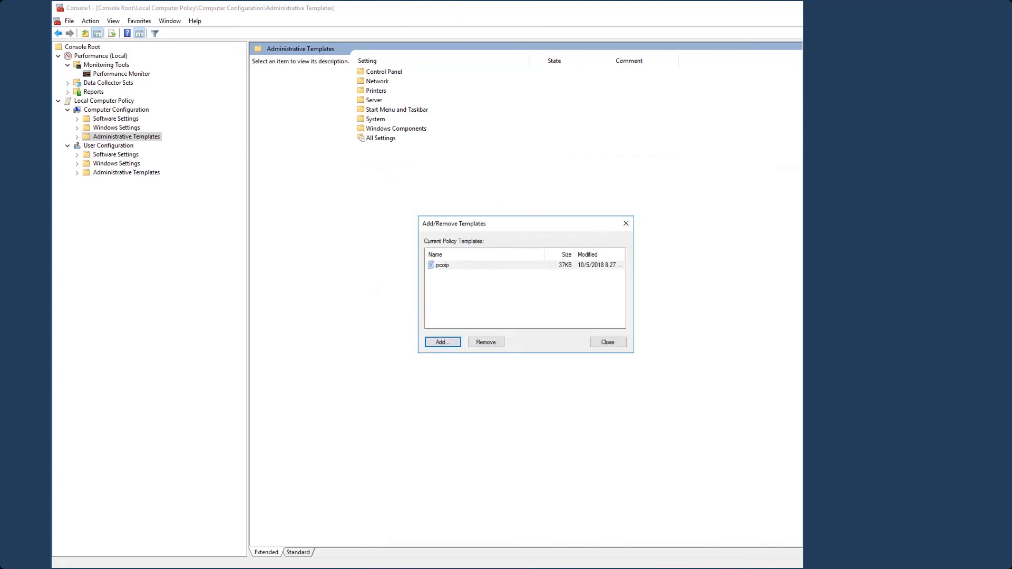
left_click(611, 344)
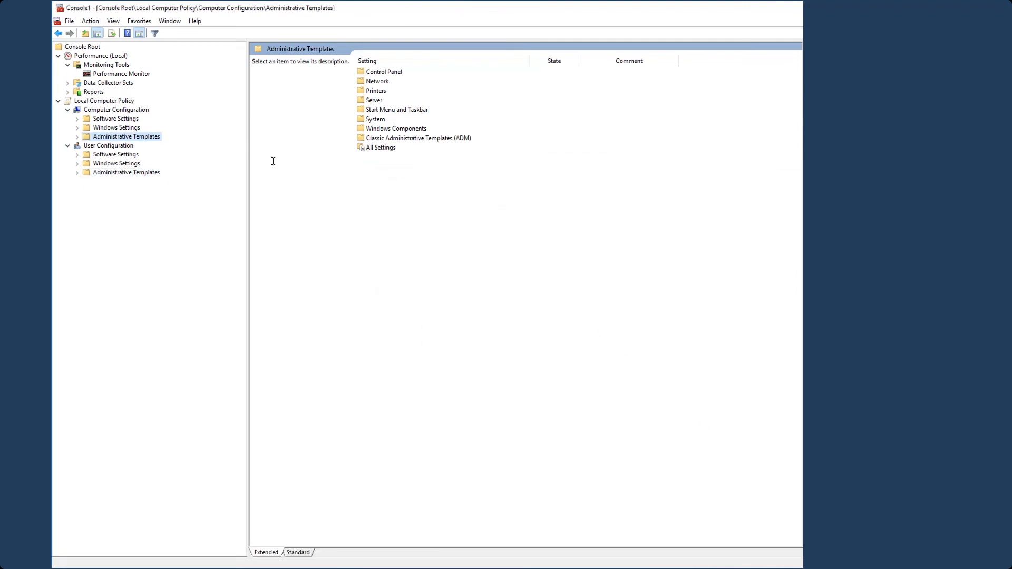
Step: Display the Overridable Administrator Defaults under Classic Administrative Templates (ADM), PCoIP Session Variables
left_click(77, 136)
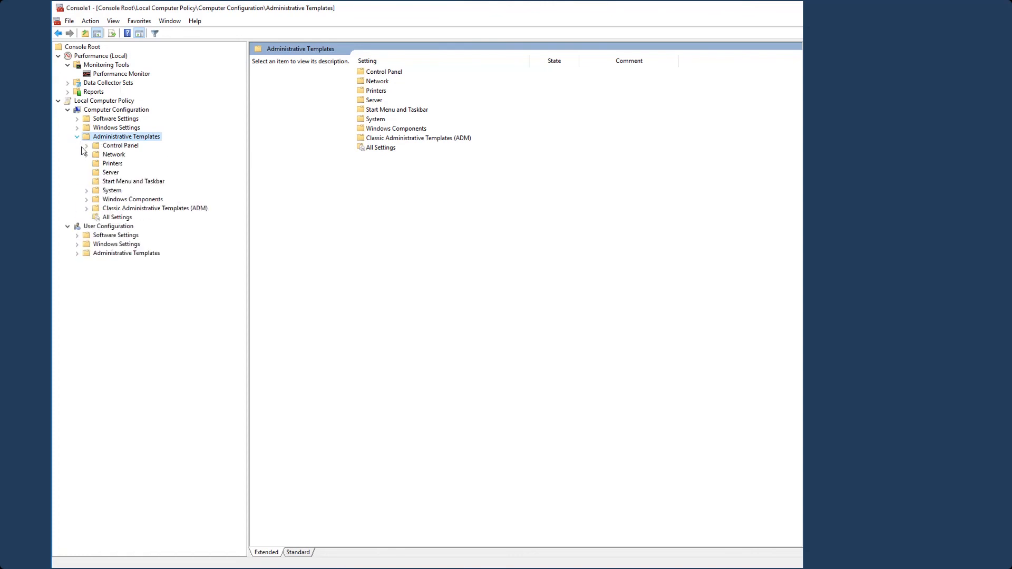
left_click(125, 210)
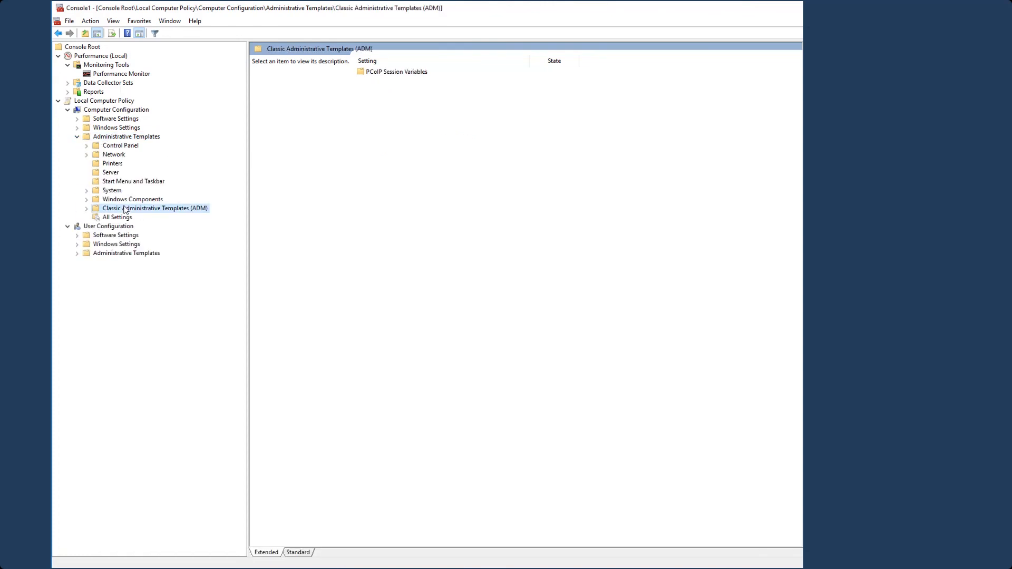
left_click(87, 208)
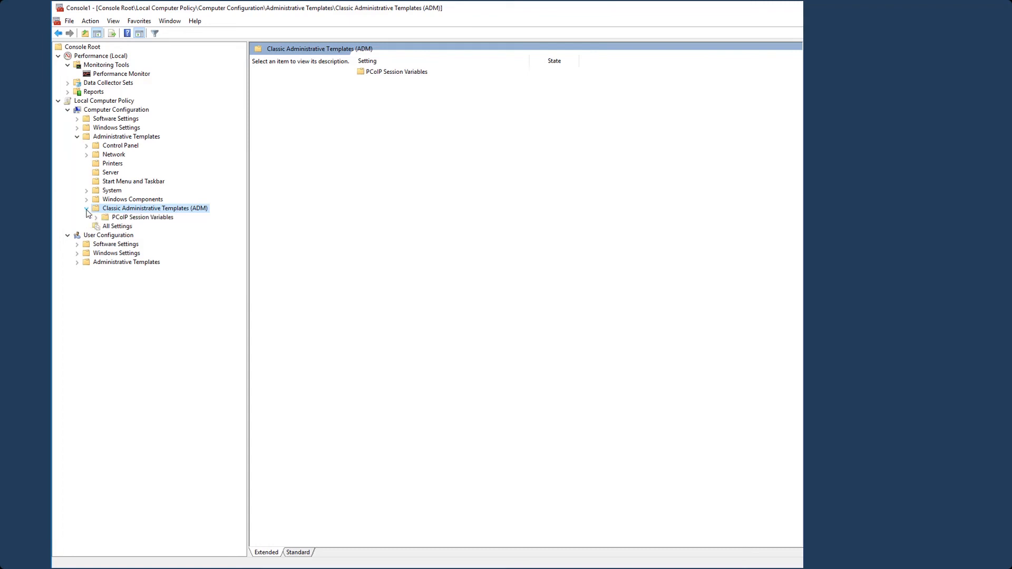
double_click(130, 218)
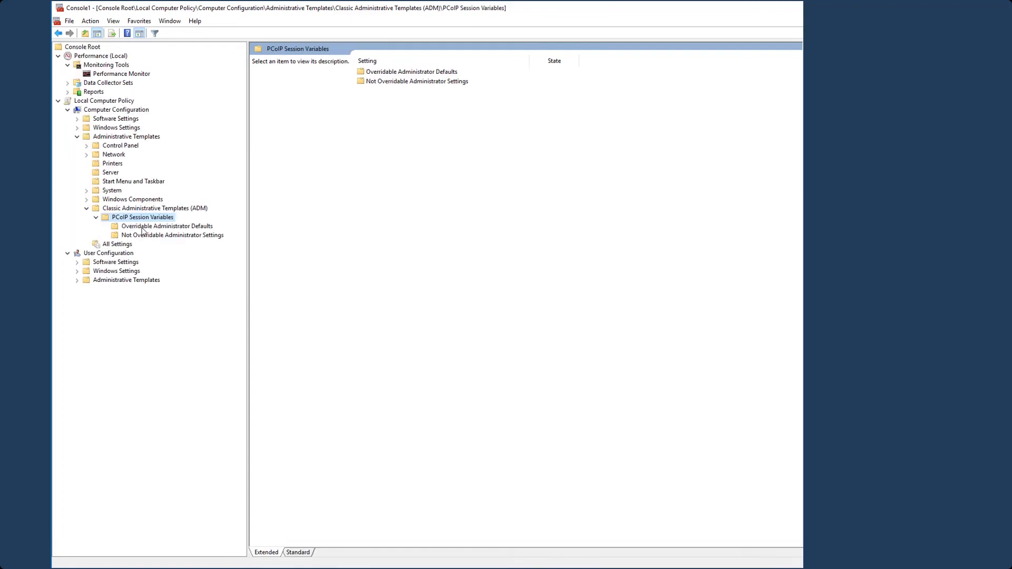
left_click(143, 227)
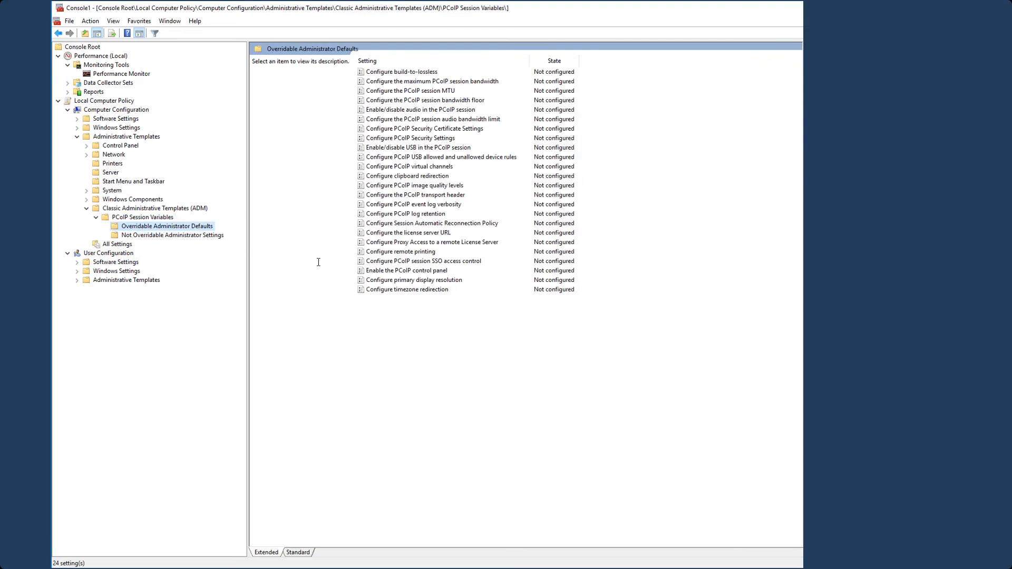
Step: Review the options and help text of the Configure build-to-lossless policy, and close it without changes
left_click(428, 74)
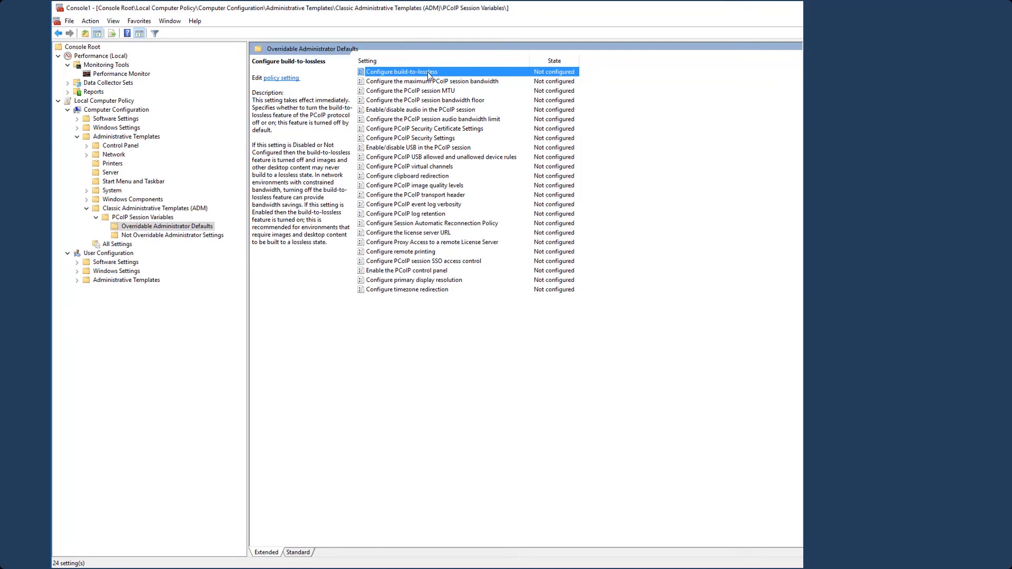
double_click(428, 73)
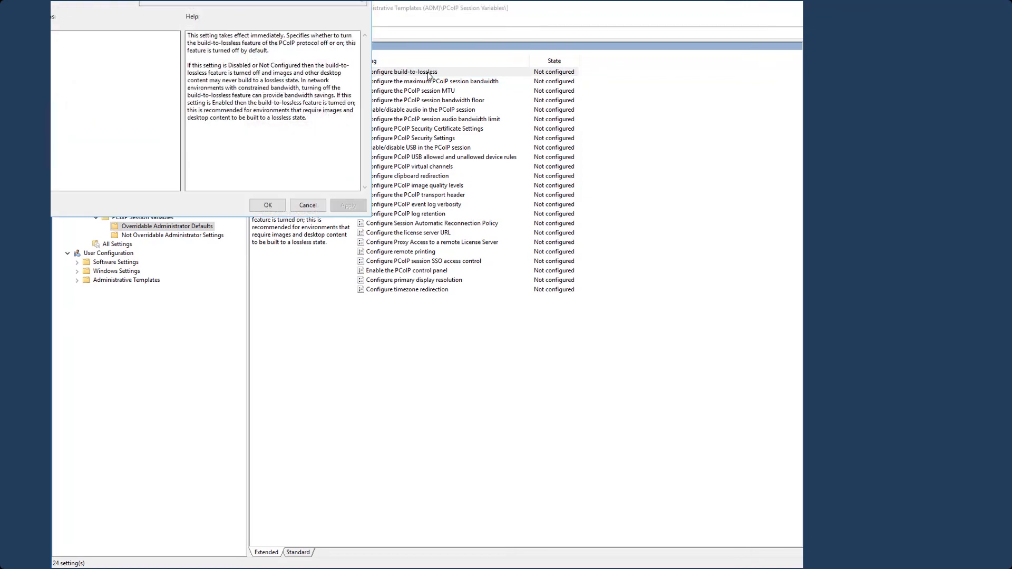
left_click_drag(258, 0, 317, 10)
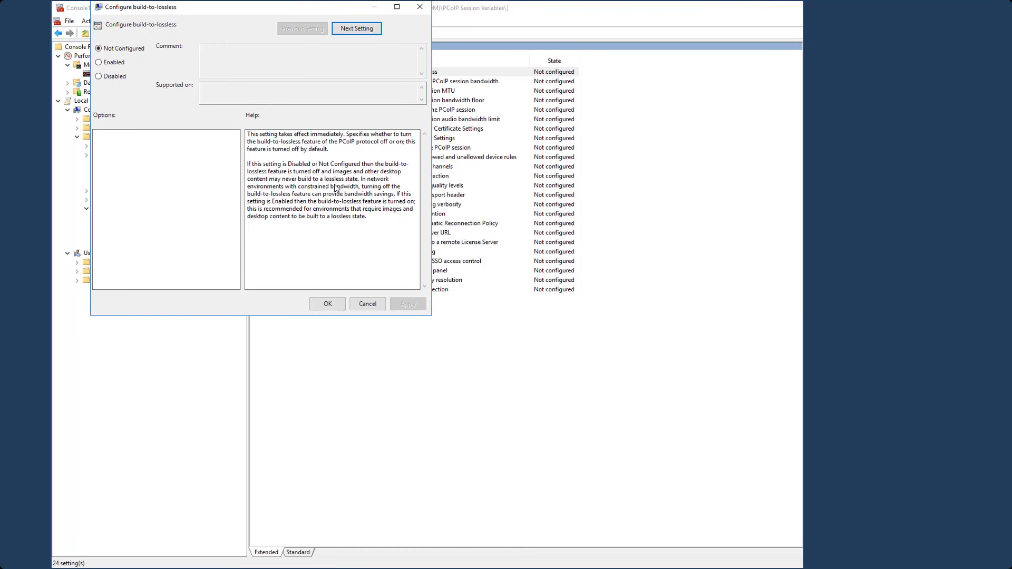
key("Escape")
Step: Examine the maximum PCoIP session bandwidth policy's Enabled option, bandwidth field and help text, restore Not Configured, and cancel
left_click(412, 83)
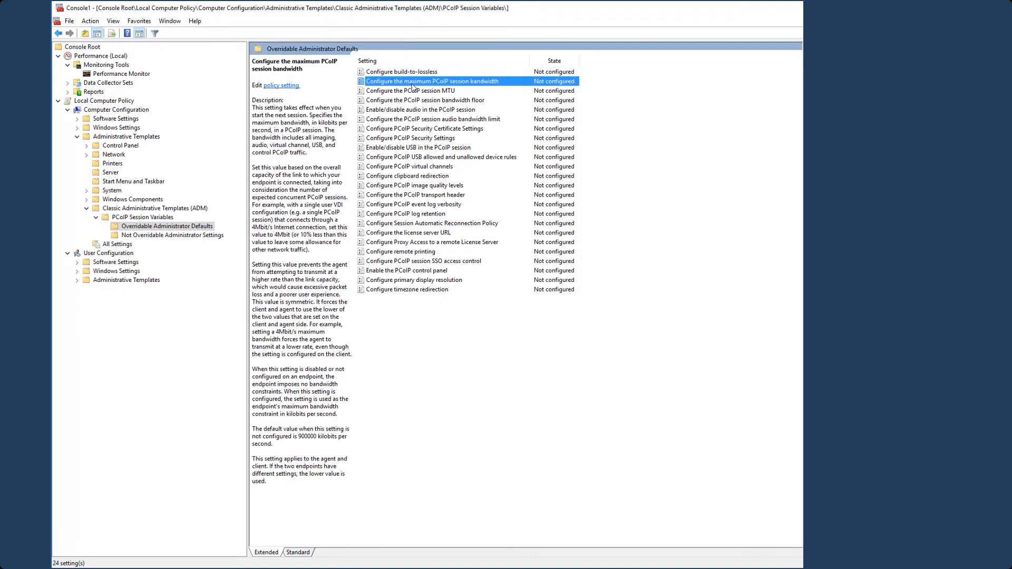
double_click(412, 84)
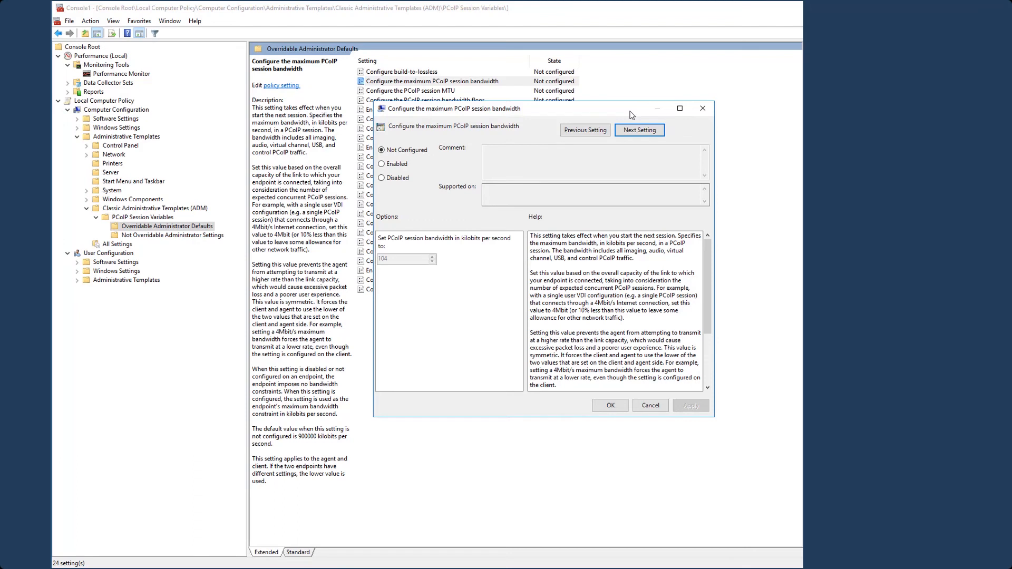
left_click(393, 164)
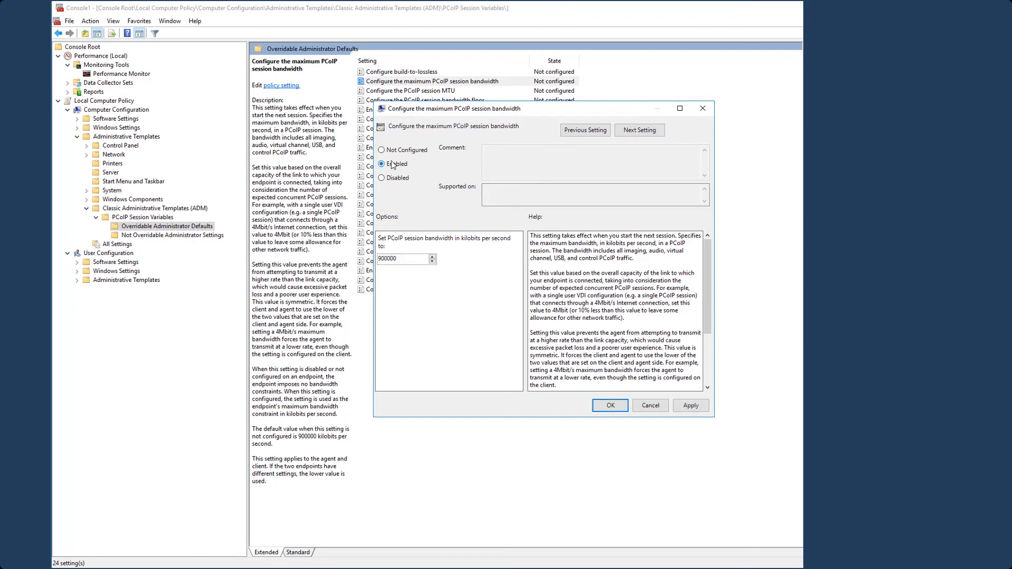
double_click(413, 258)
scroll(711, 363, "down", 3)
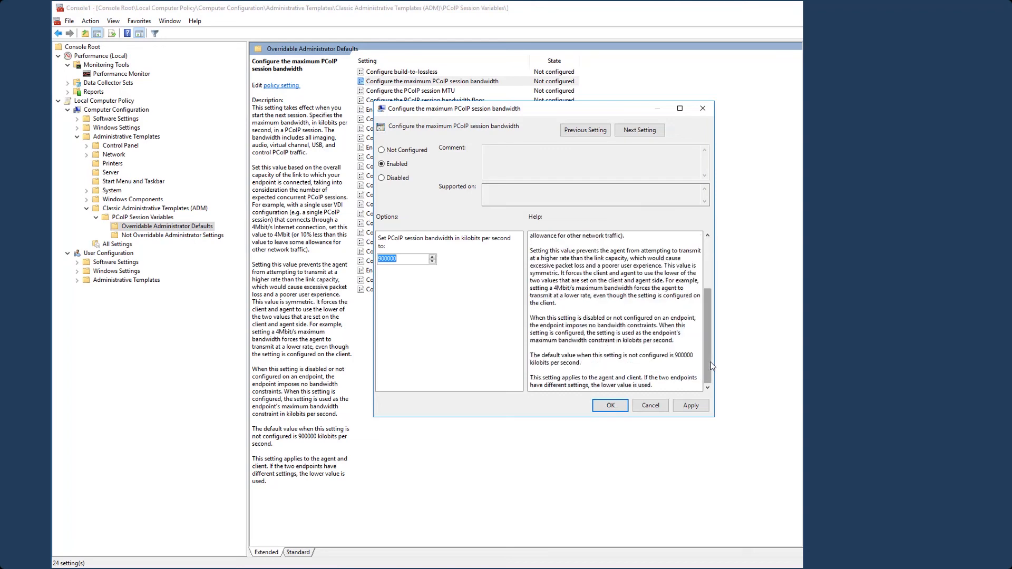
left_click(708, 255)
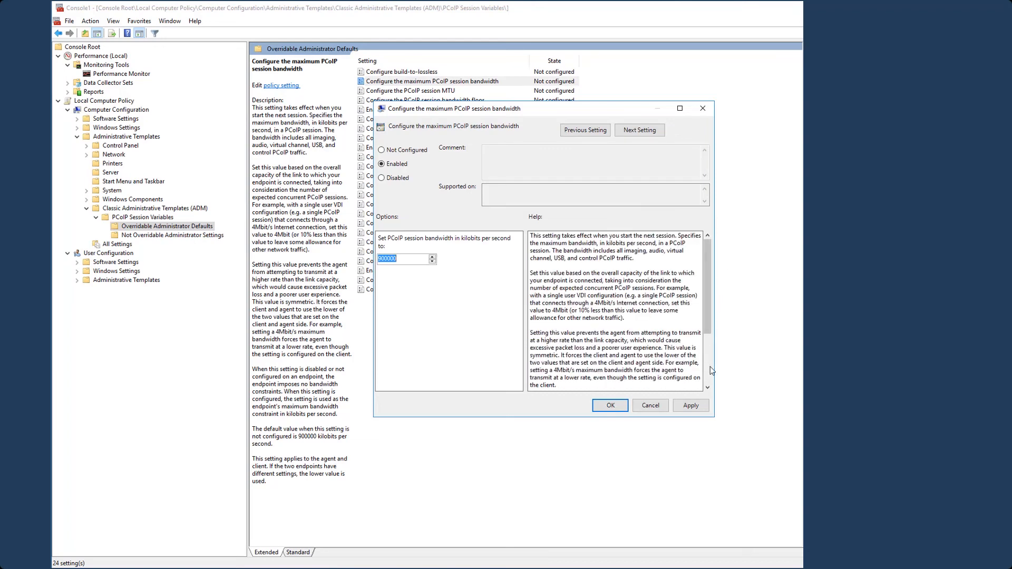
scroll(711, 371, "down", 3)
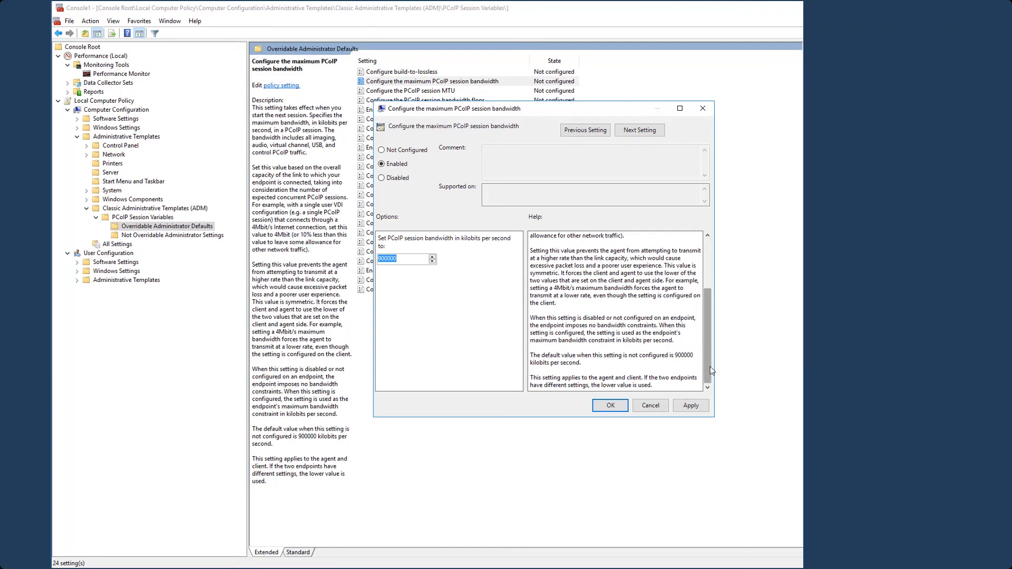
left_click(407, 151)
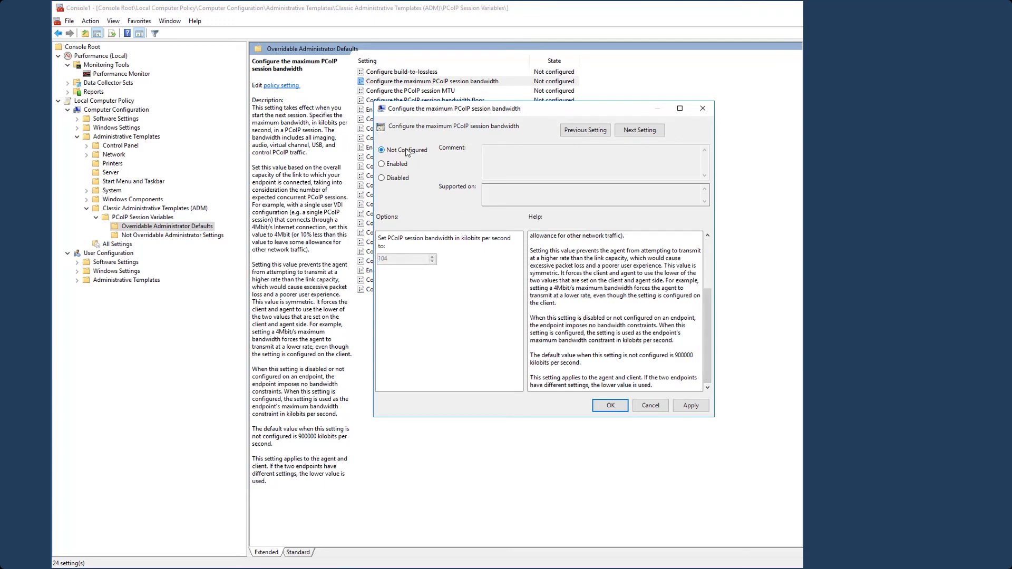
left_click(651, 407)
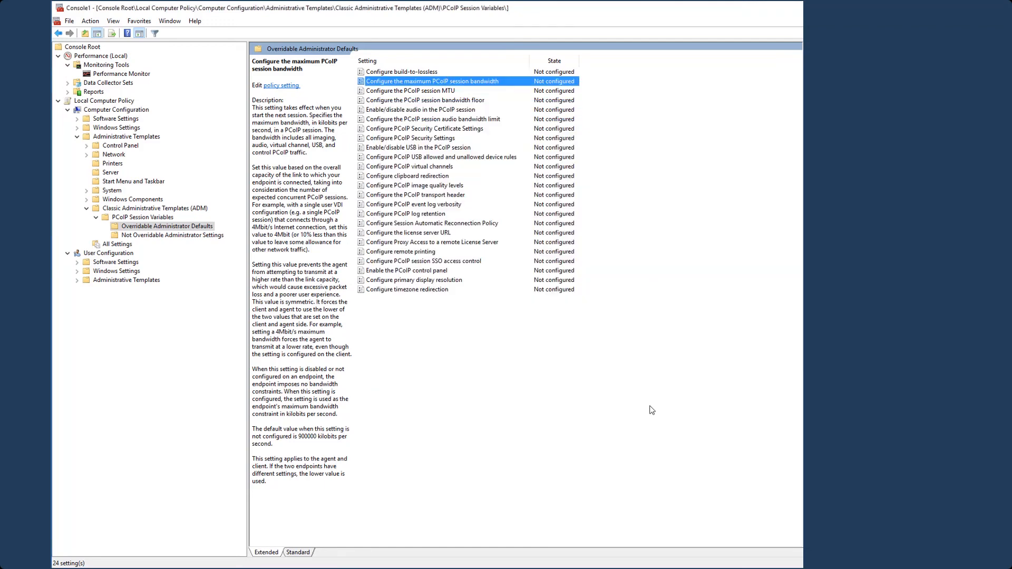
Step: Examine the PCoIP session bandwidth floor policy with Enabled selected, and close it without saving
left_click(435, 102)
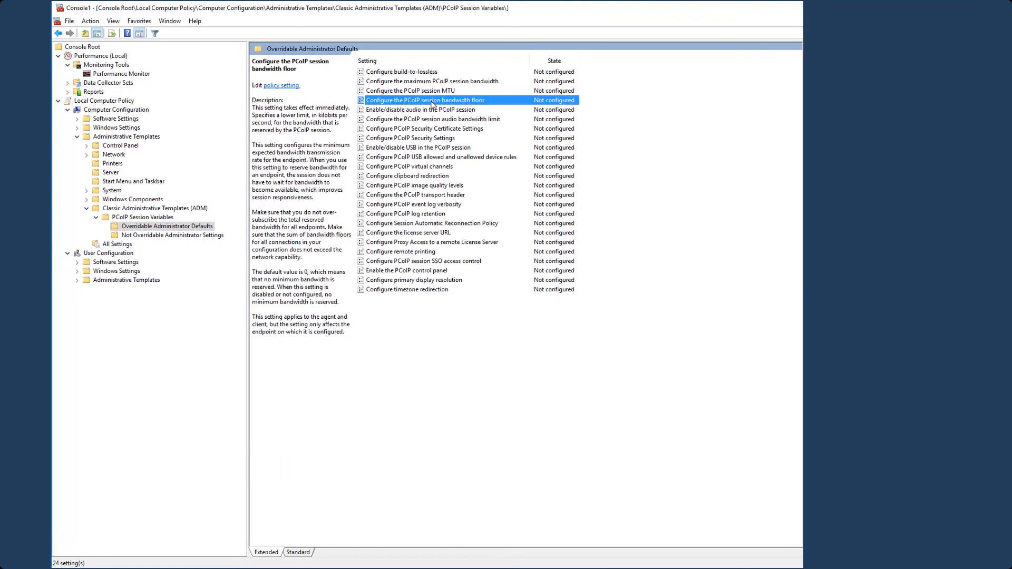
double_click(432, 101)
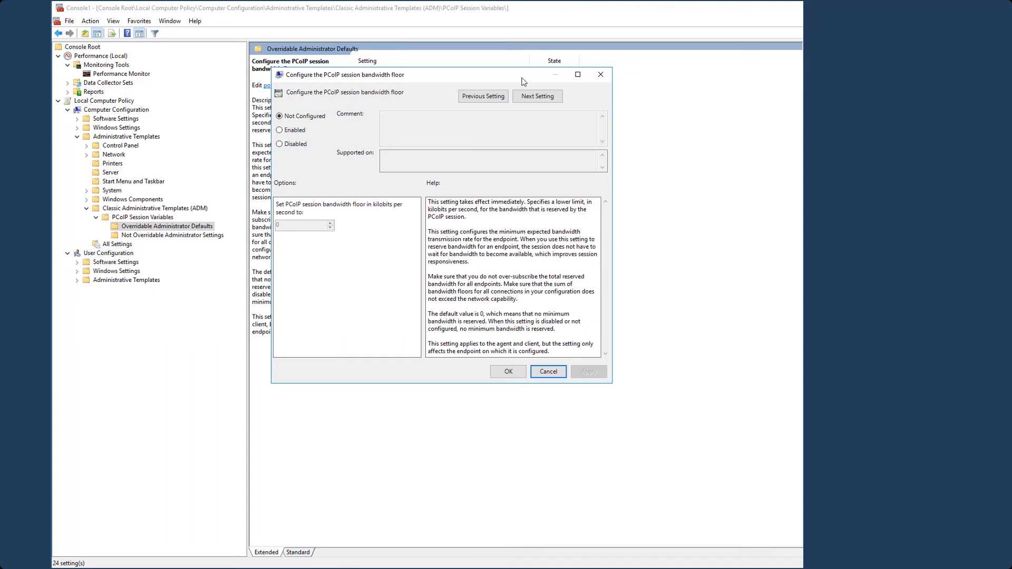
left_click(295, 131)
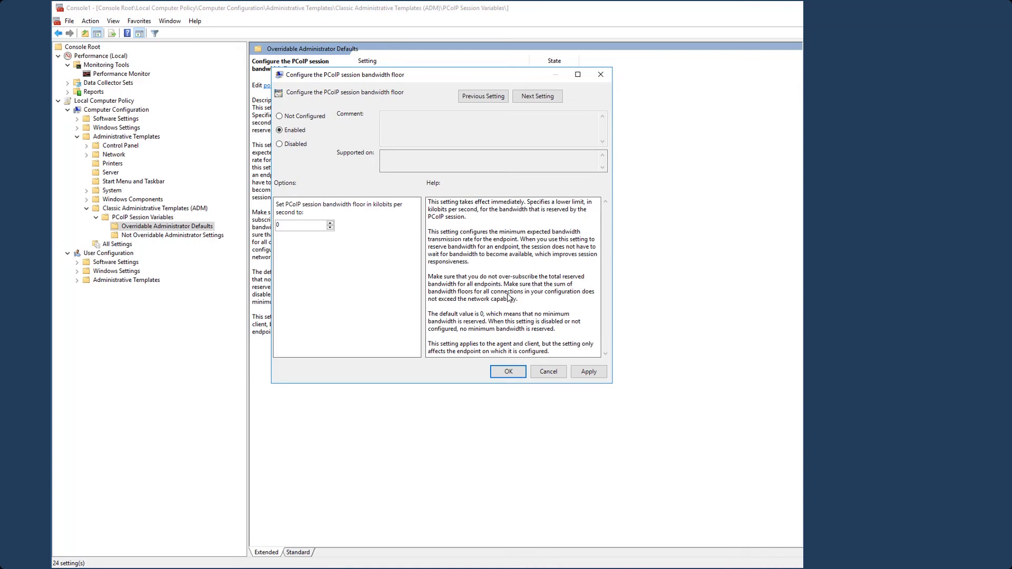
left_click(549, 371)
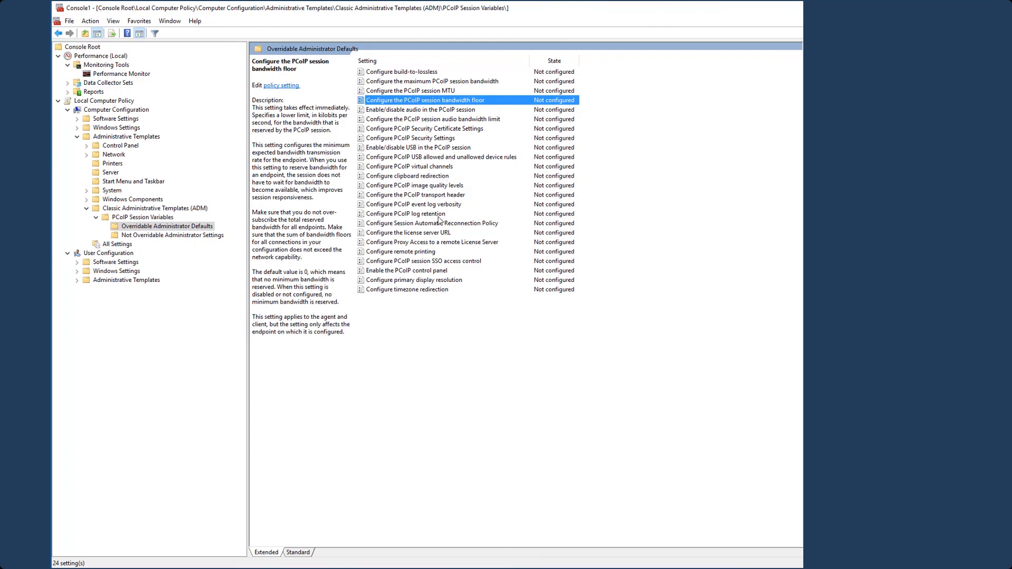
Step: Open the Configure PCoIP image quality levels policy, review its options, and select Enabled
left_click(434, 187)
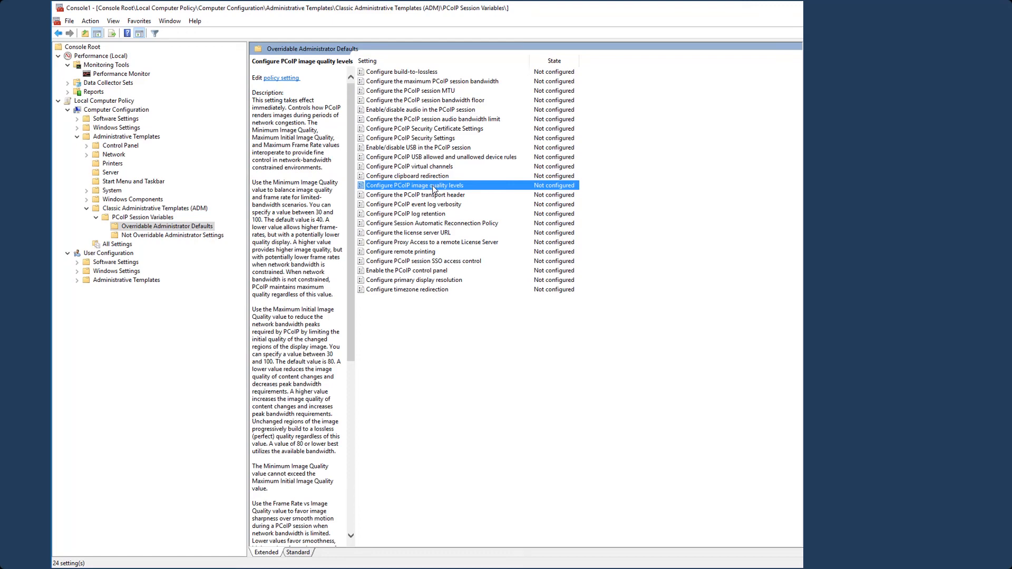
double_click(434, 188)
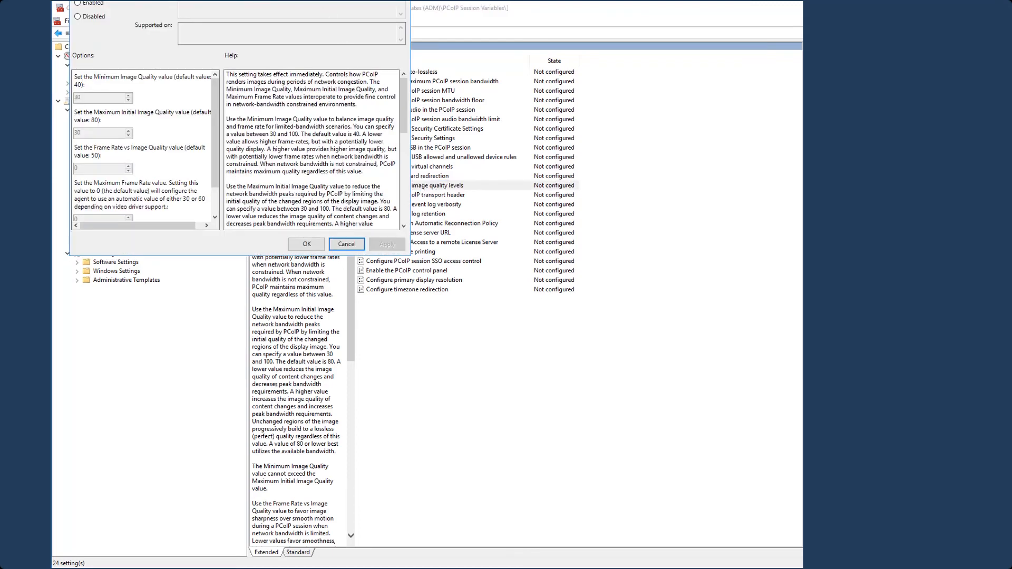
left_click_drag(315, 0, 639, 159)
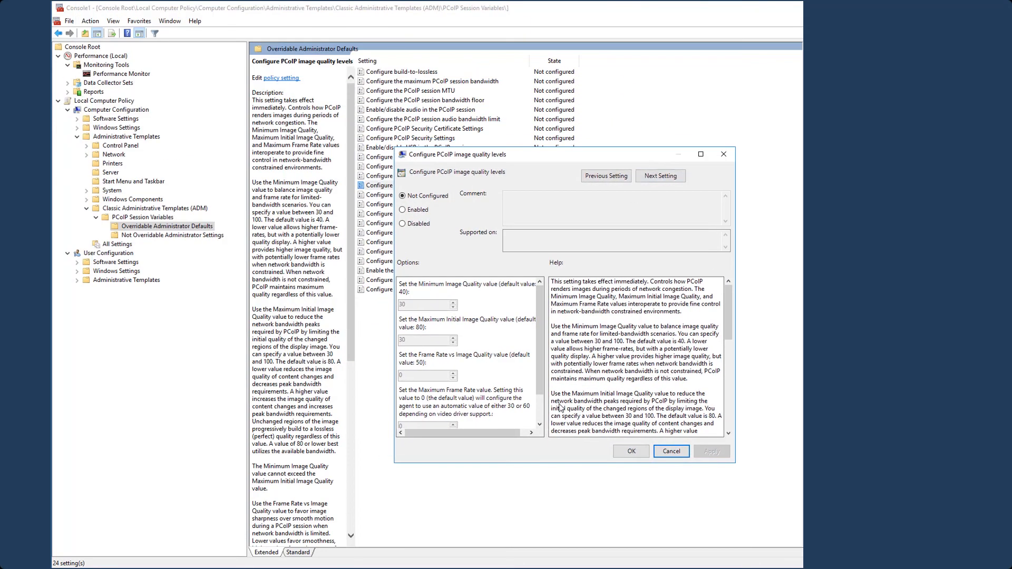
scroll(543, 412, "down", 2)
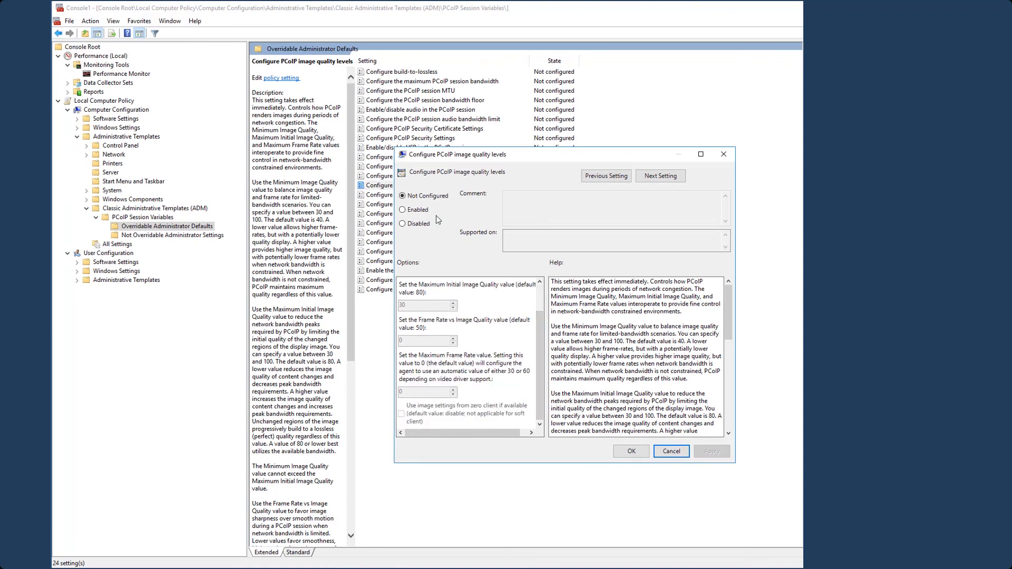
left_click(415, 213)
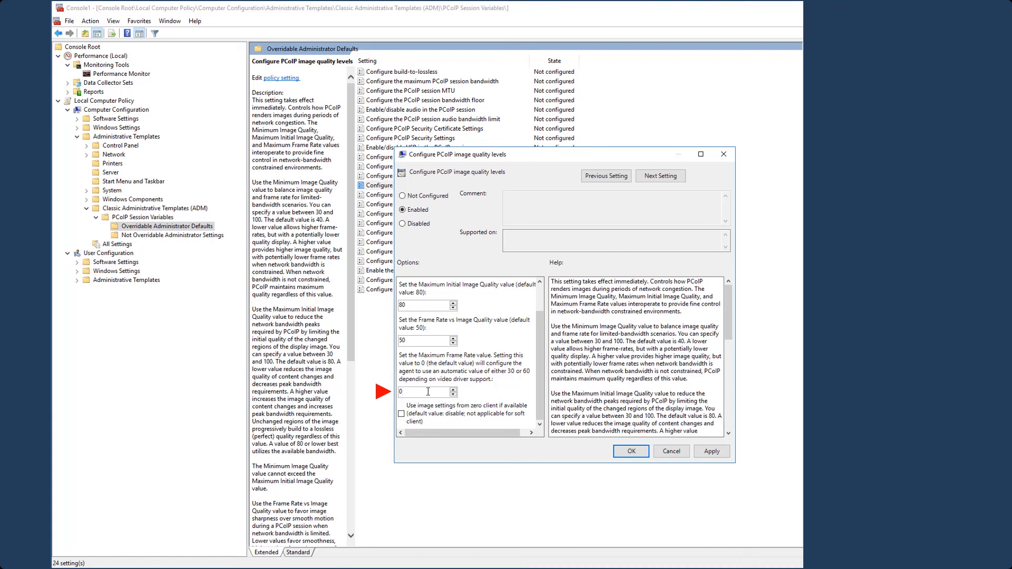
Step: Try a Maximum Frame Rate of 15 in the image quality levels policy, review the other quality values, and cancel
type("12")
key("BackSpace")
key("BackSpace")
key("BackSpace")
type("15")
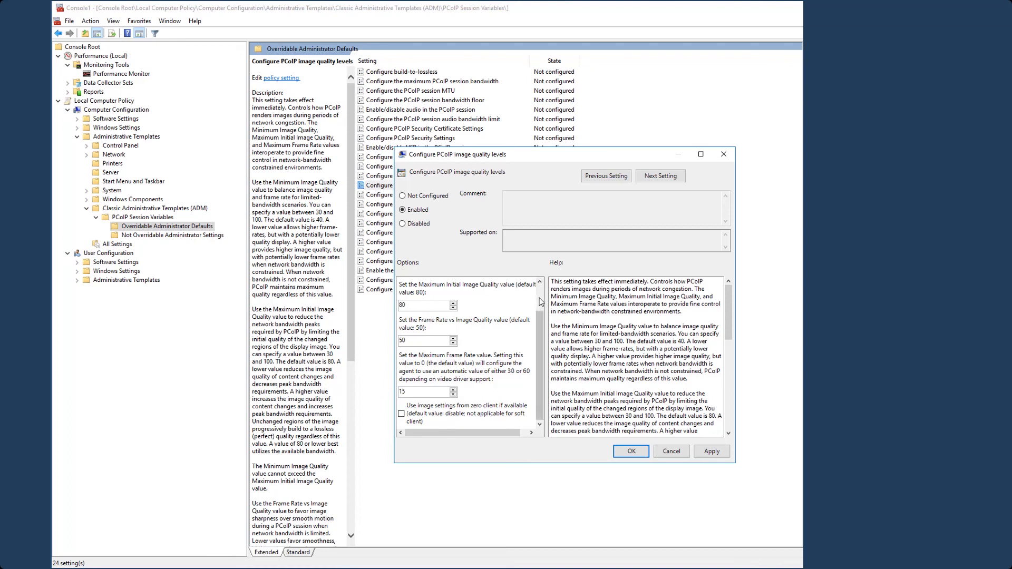
left_click(423, 307)
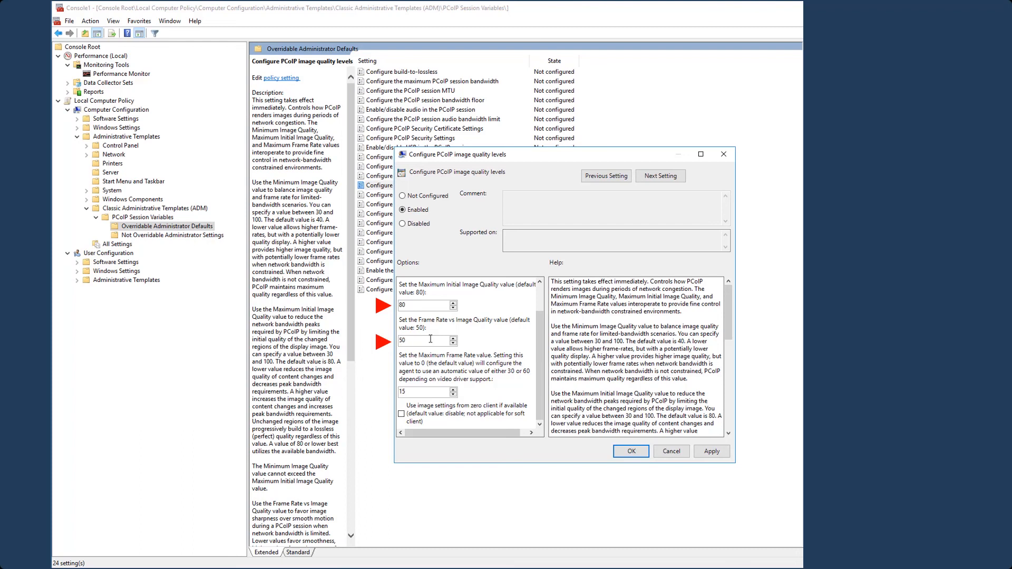
left_click(672, 452)
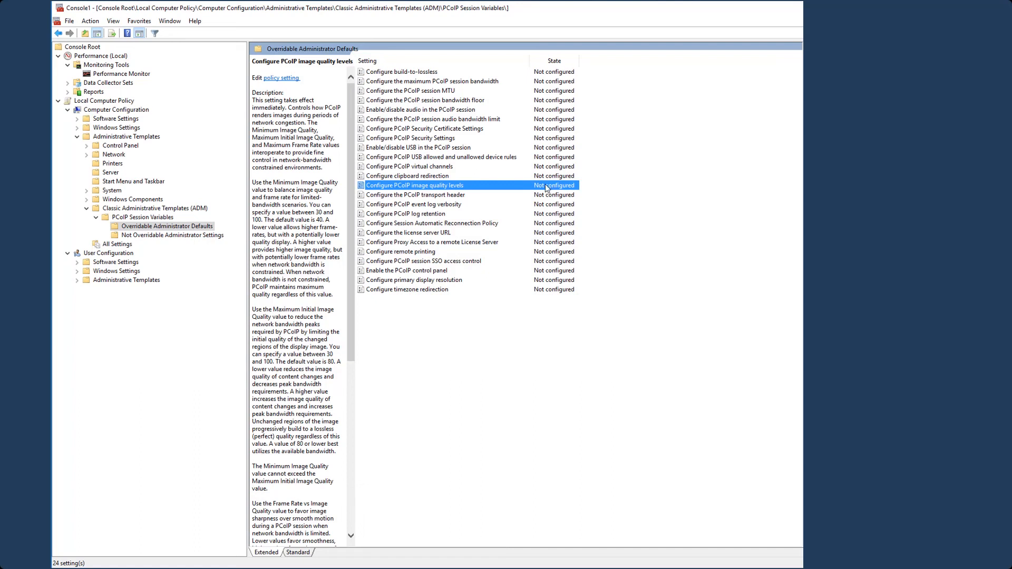
Step: Examine the Enable/disable USB in the PCoIP session policy with Enabled selected, and close it without saving
left_click(453, 150)
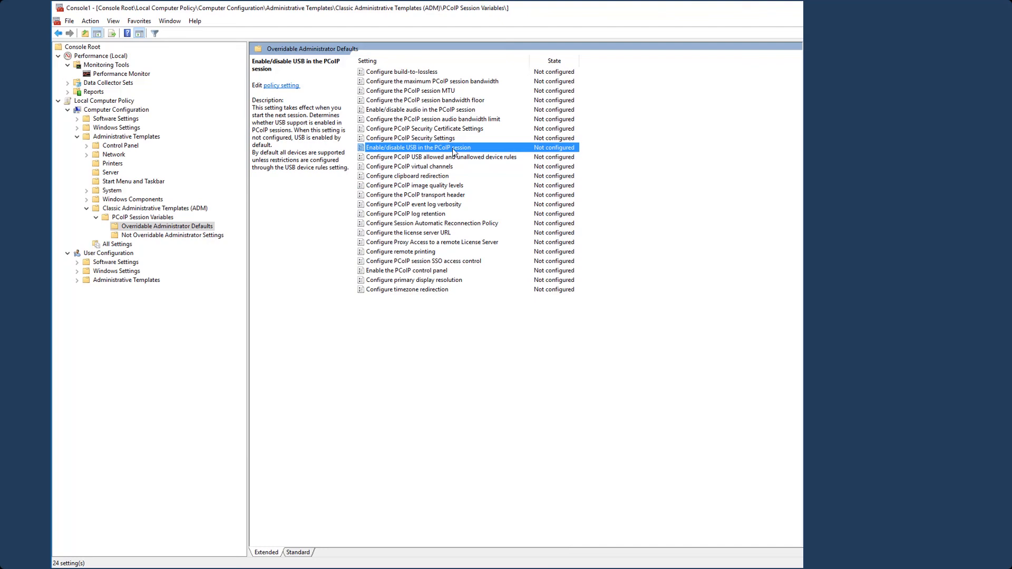
double_click(453, 149)
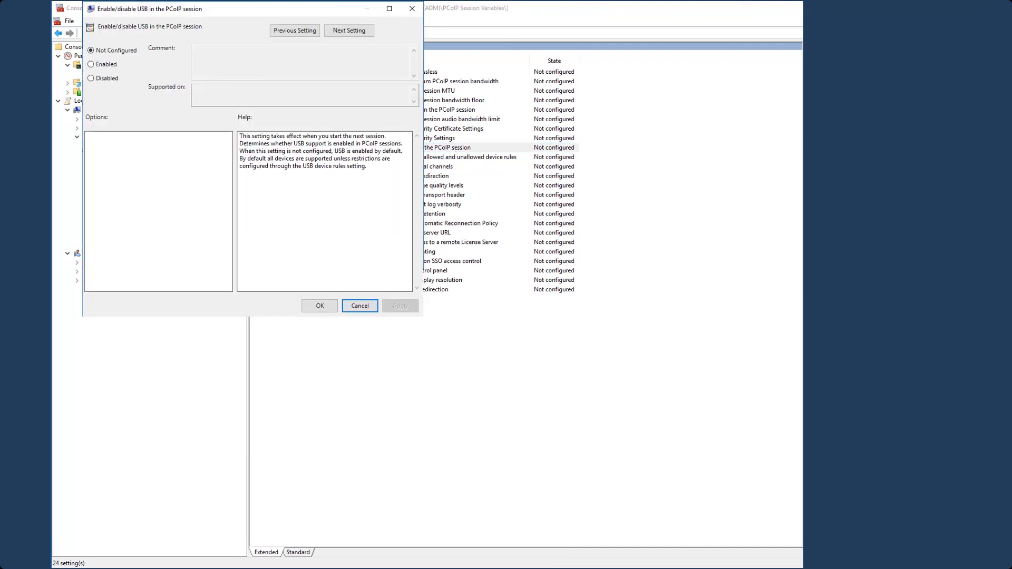
left_click(103, 67)
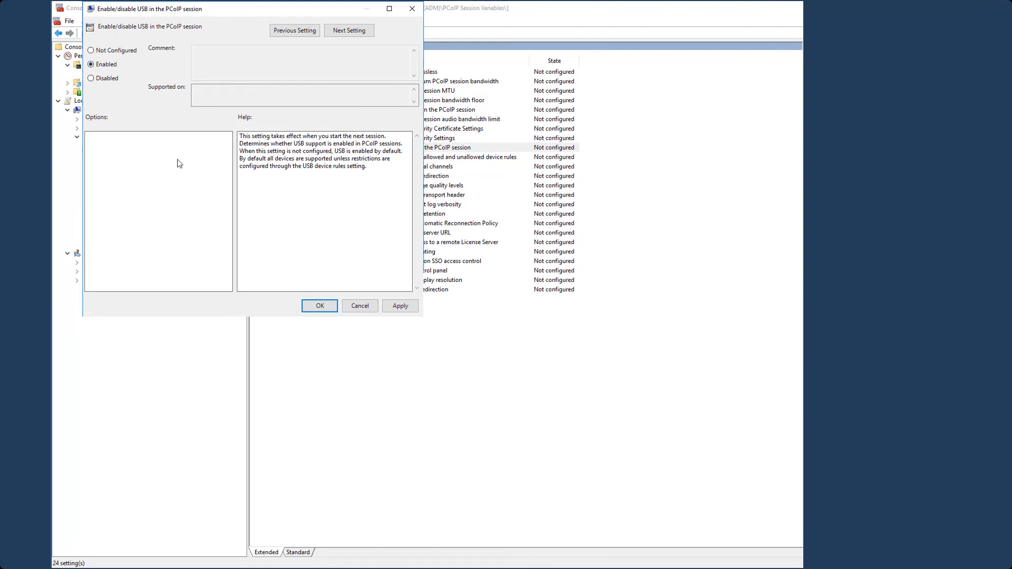
left_click(353, 308)
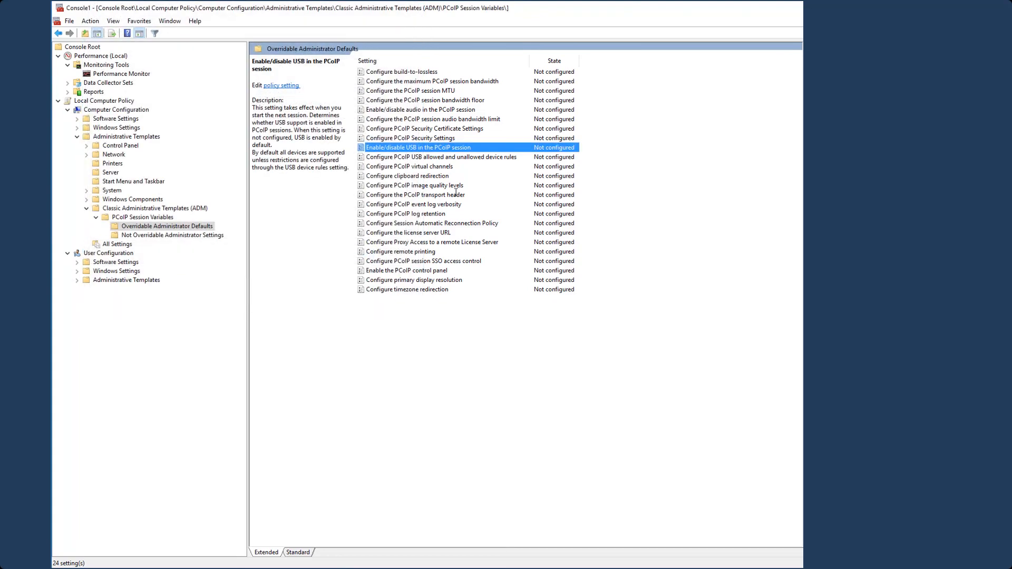
Step: Enable the PCoIP USB allowed and unallowed device rules policy with authorization table 23XXXXXX and an empty unauthorization table, and save it
double_click(463, 157)
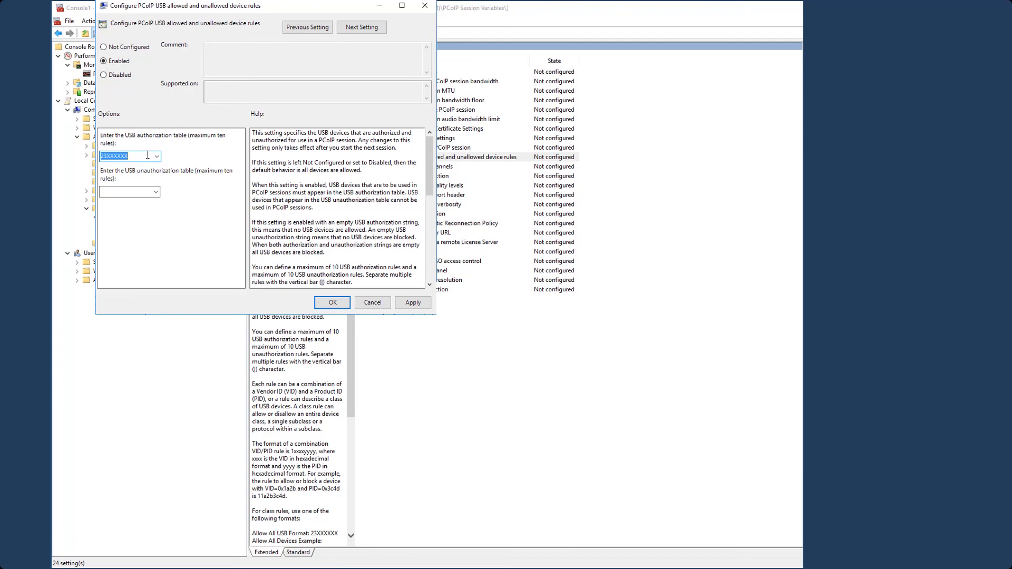
left_click(147, 155)
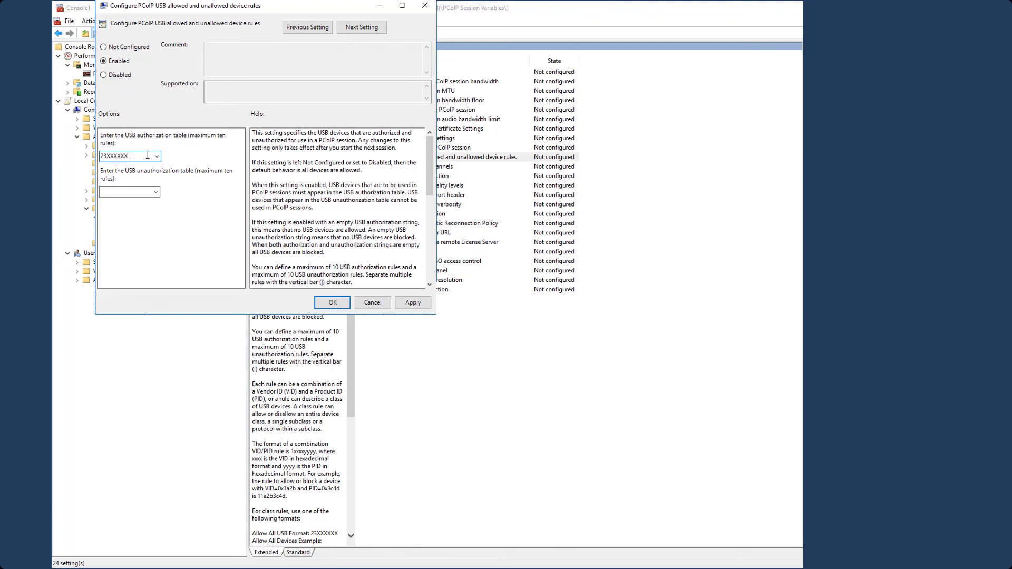
left_click(340, 305)
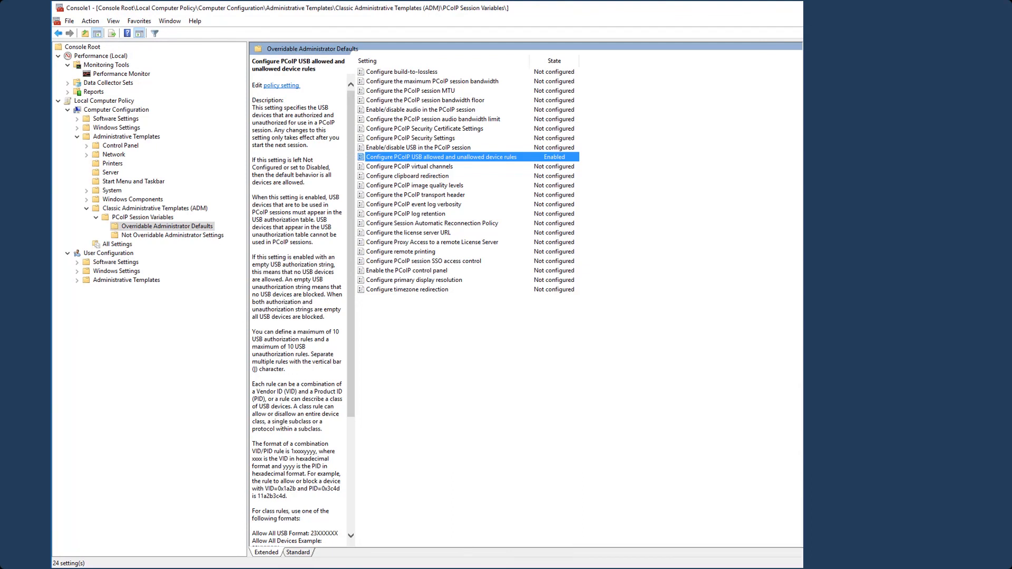
Step: Display the Performance Monitor graph with the PCoIP session counters
left_click(127, 75)
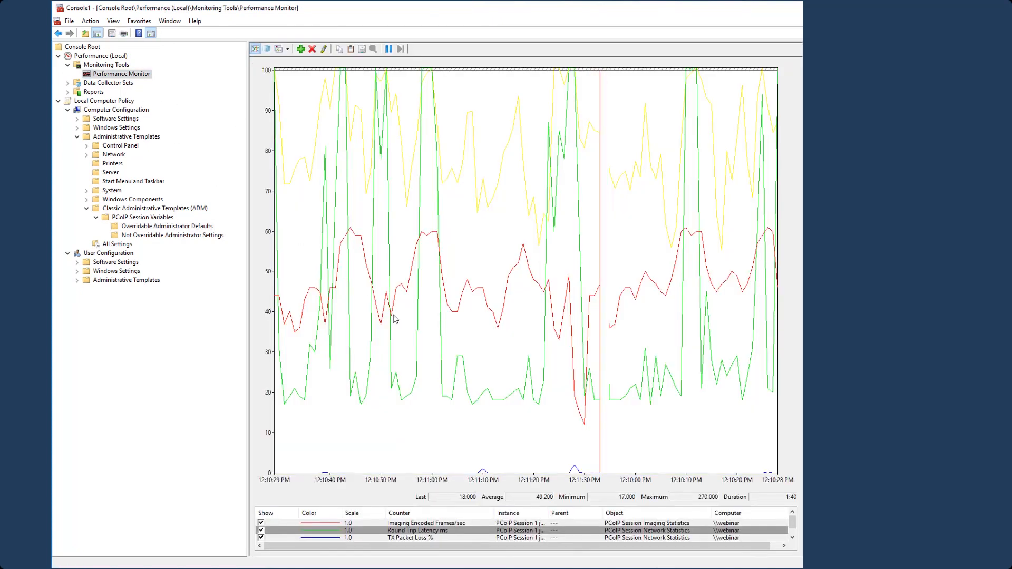